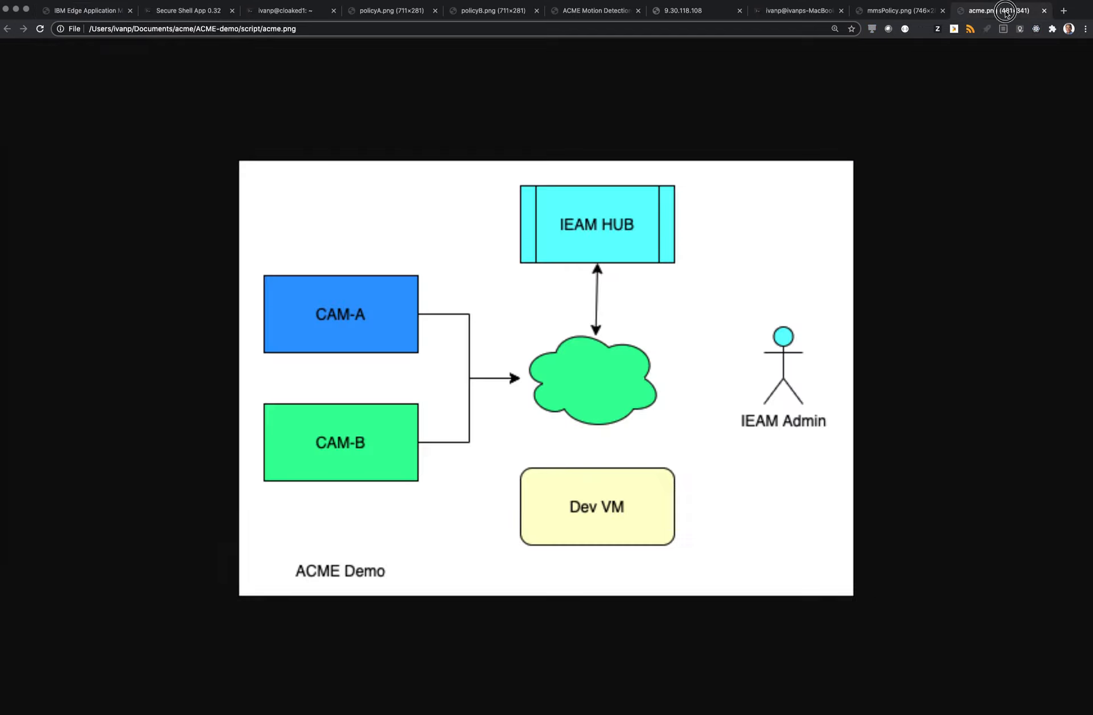
# View the acme.png architecture diagram, then examine the node properties of DEV.demo.acme.com in Edge Application Manager
pyautogui.click(1003, 13)
pyautogui.click(106, 17)
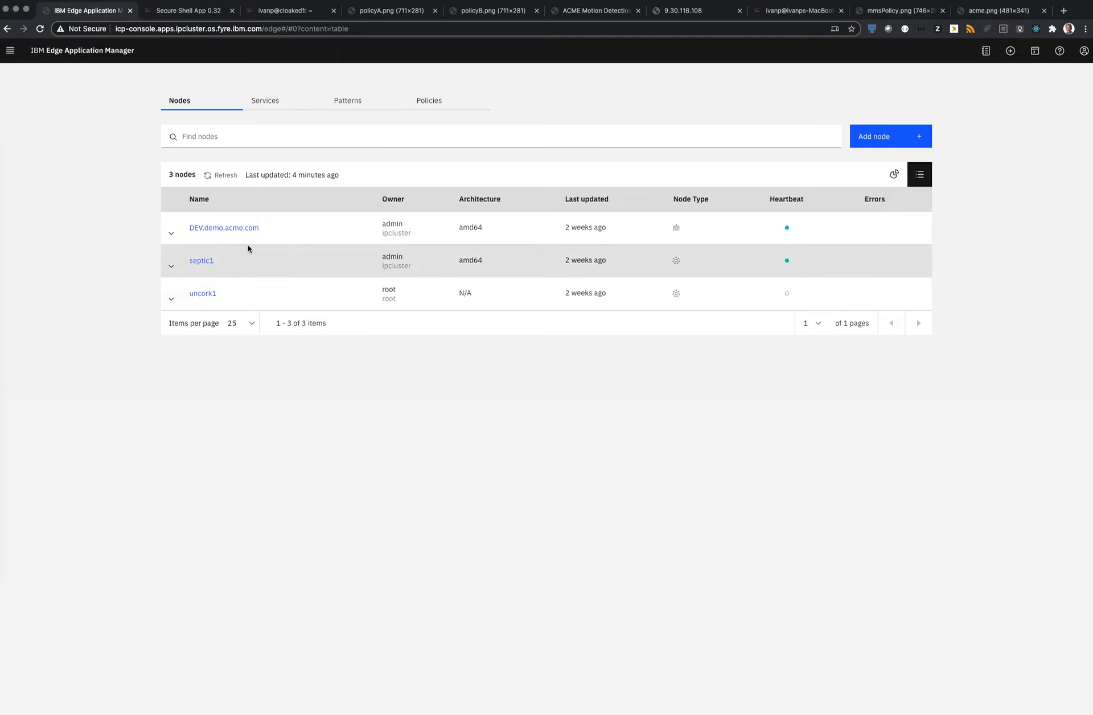
pyautogui.click(224, 228)
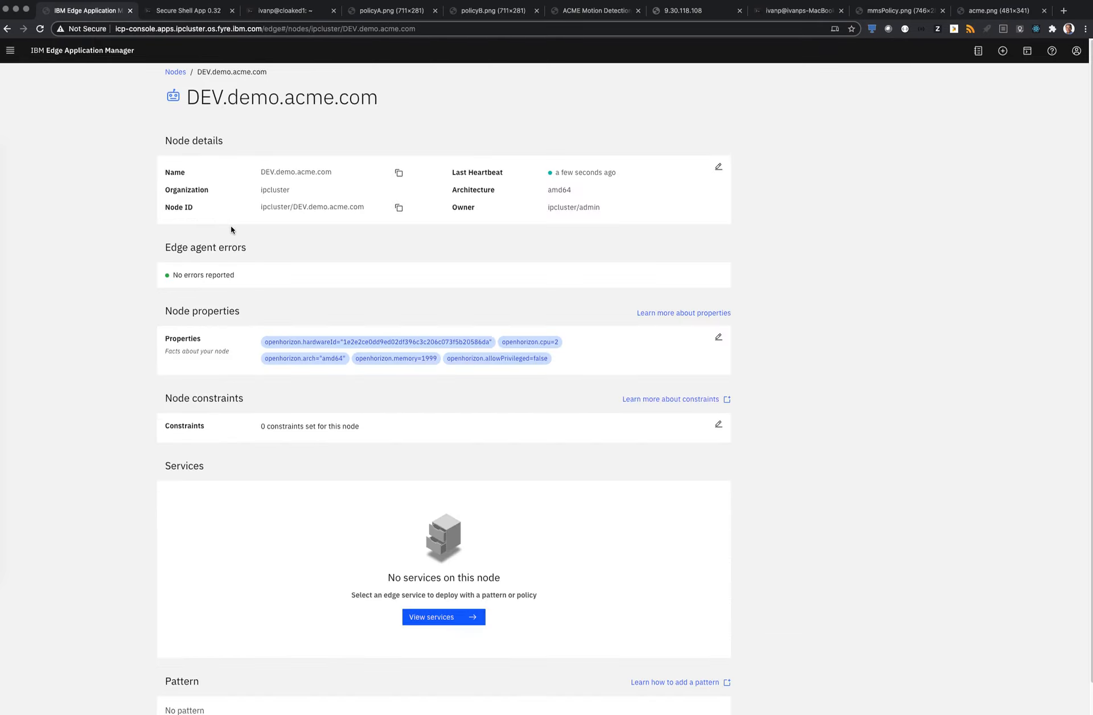
pyautogui.click(717, 337)
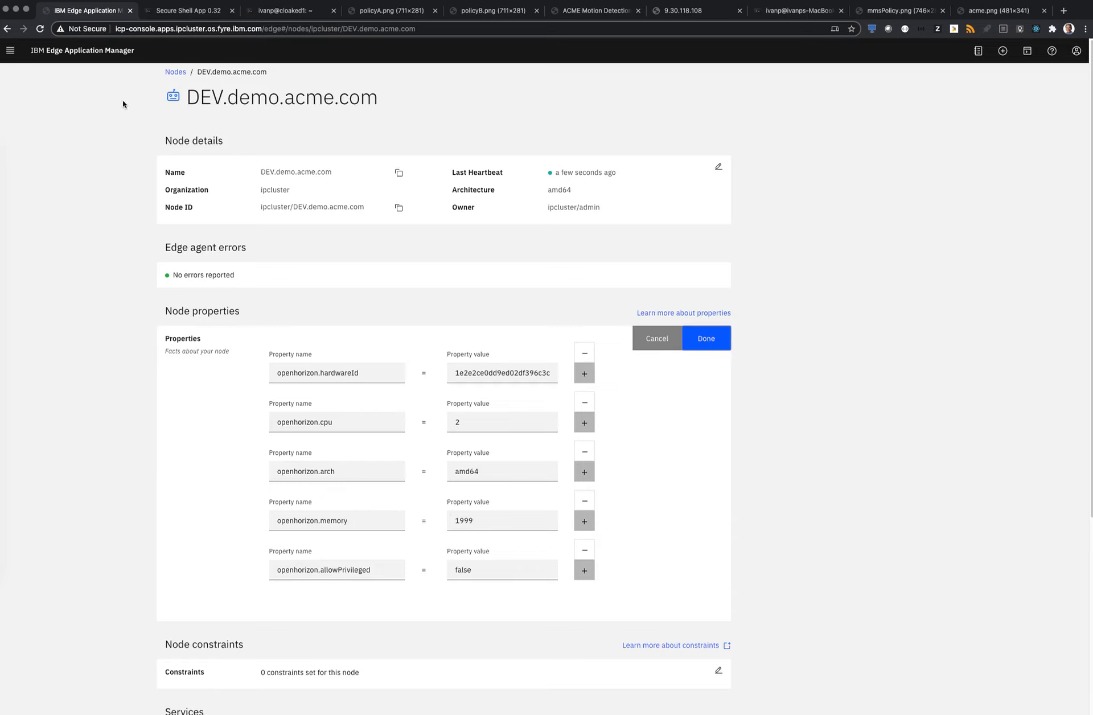
pyautogui.scroll(-1, 482, 471)
pyautogui.scroll(-3, 483, 471)
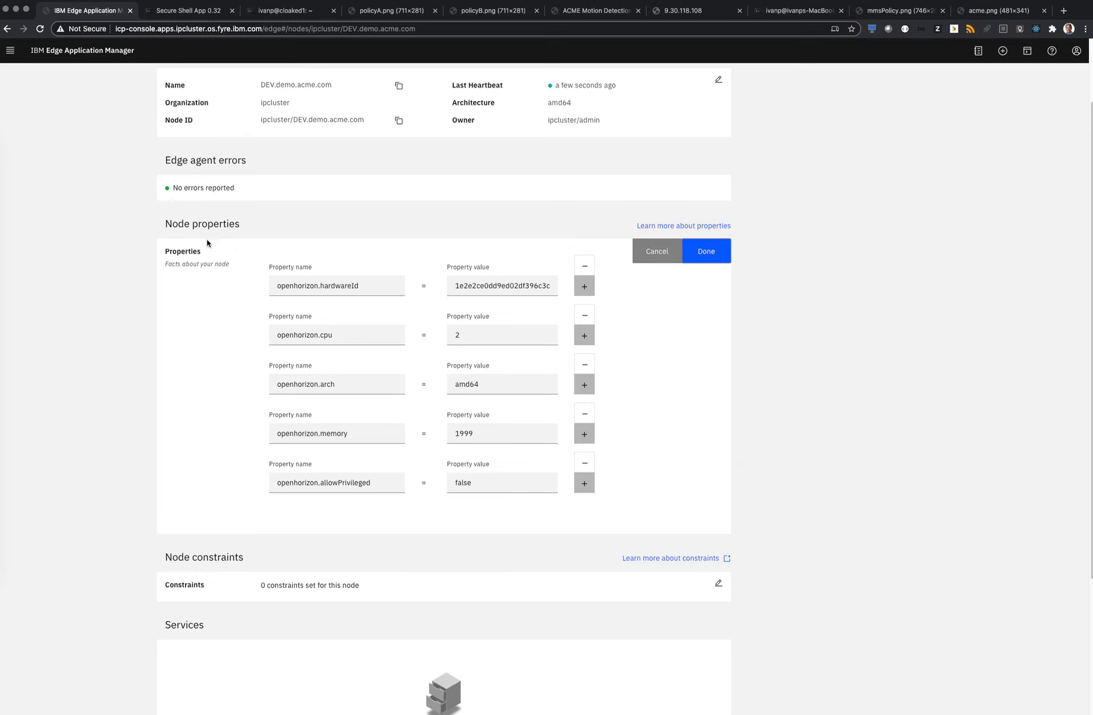
pyautogui.scroll(3, 103, 126)
pyautogui.click(186, 79)
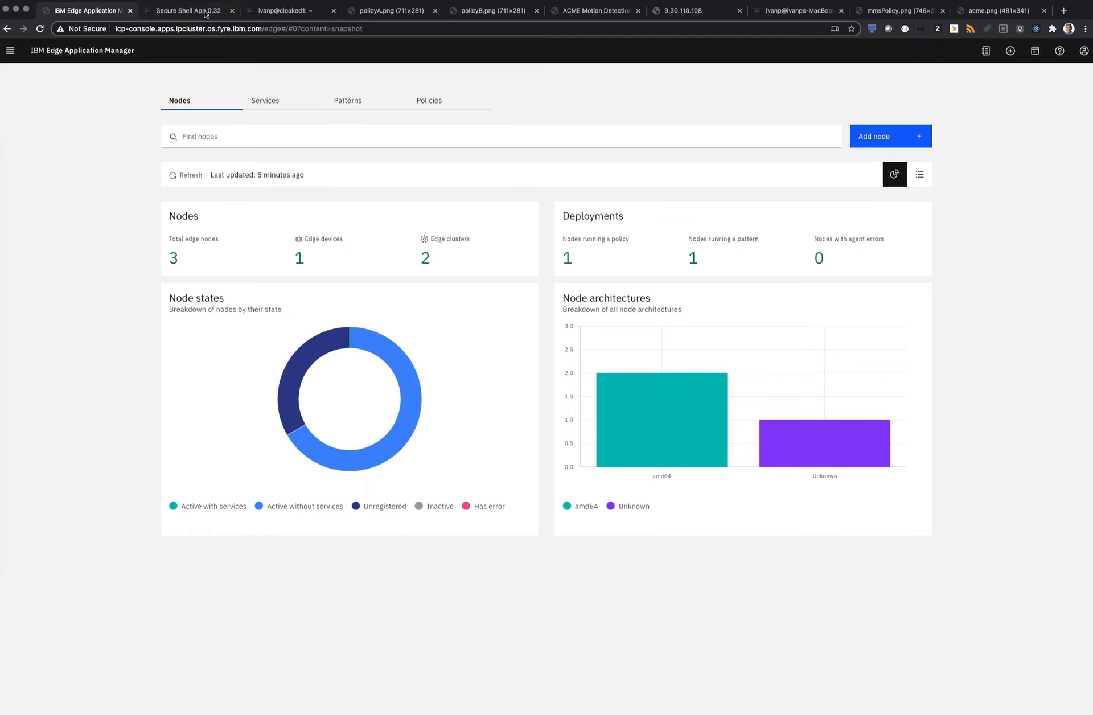
# Switch to the linux5 Secure Shell session and register its edge node with hzn register
pyautogui.click(204, 13)
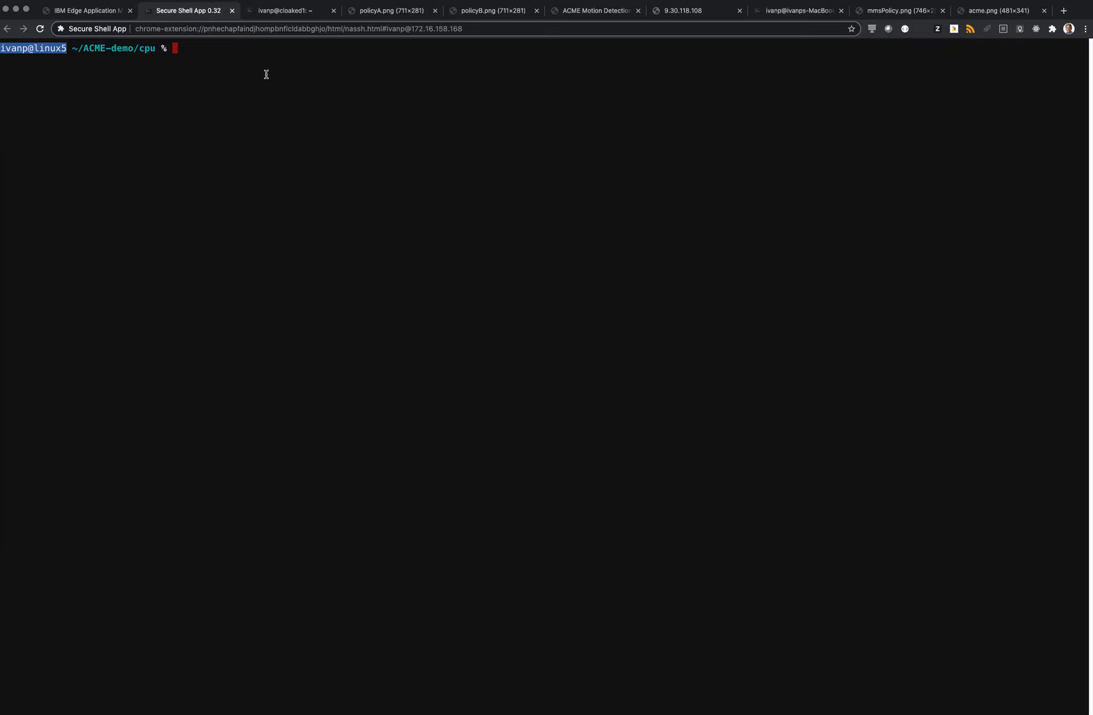
pyautogui.write('hzn register')
pyautogui.press('Return')
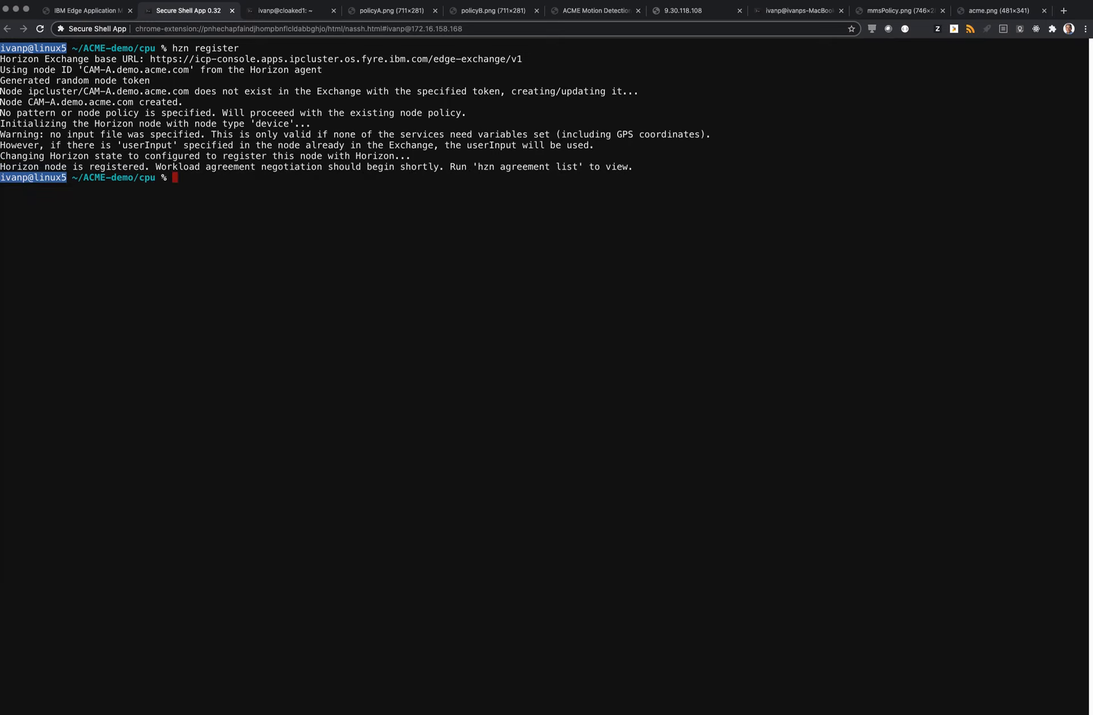
# Start continuous monitoring of the Horizon agreement list on linux5 with the make watch command
pyautogui.write('watch h')
pyautogui.press('BackSpace')
pyautogui.press('BackSpace')
pyautogui.press('BackSpace')
pyautogui.press('BackSpace')
pyautogui.press('BackSpace')
pyautogui.press('BackSpace')
pyautogui.press('BackSpace')
pyautogui.write('make watch')
pyautogui.press('Return')
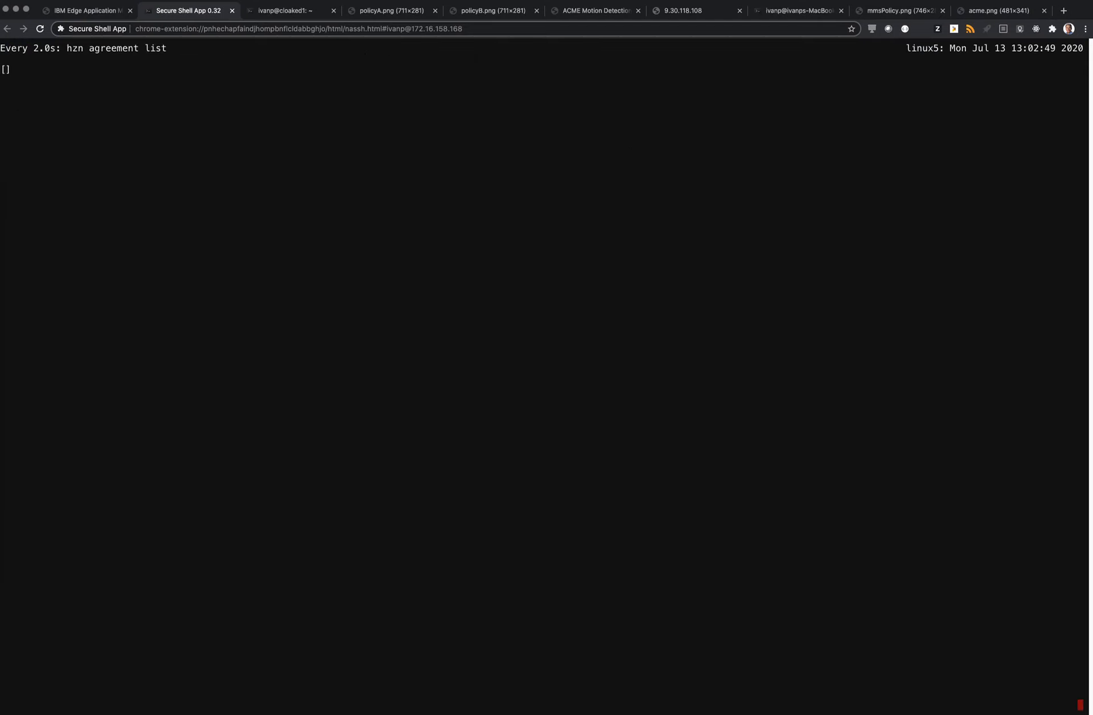
# Switch to the cloaked1 Secure Shell session and register its edge node with hzn register
pyautogui.click(276, 11)
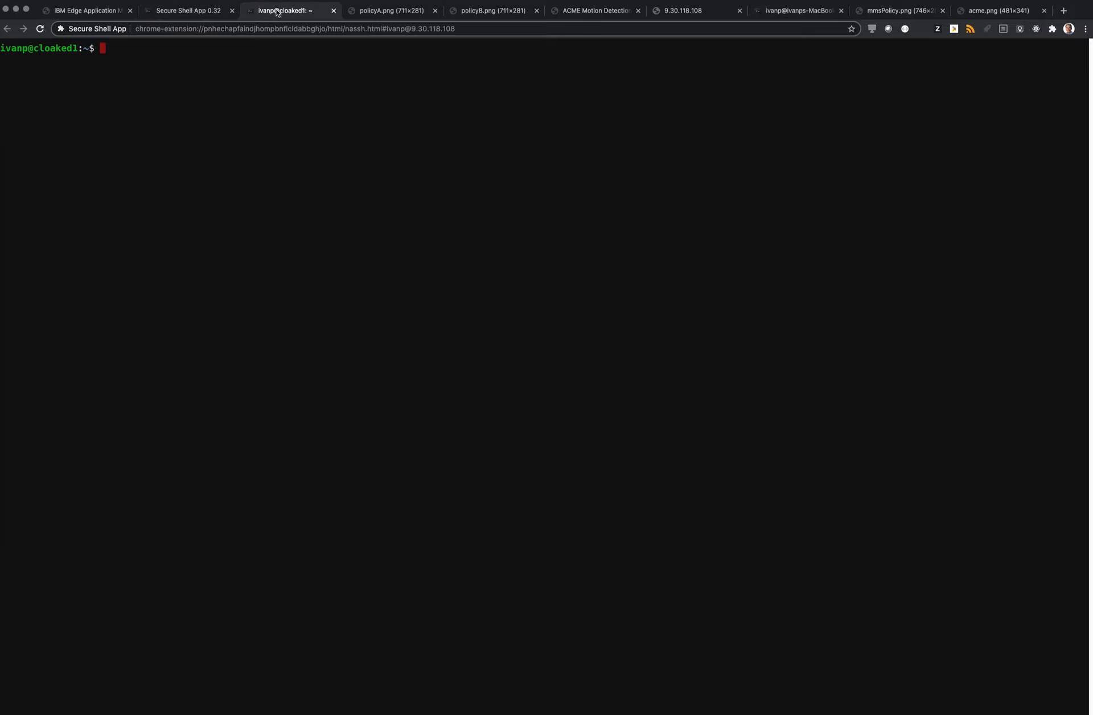
pyautogui.write('hzn register')
pyautogui.press('Return')
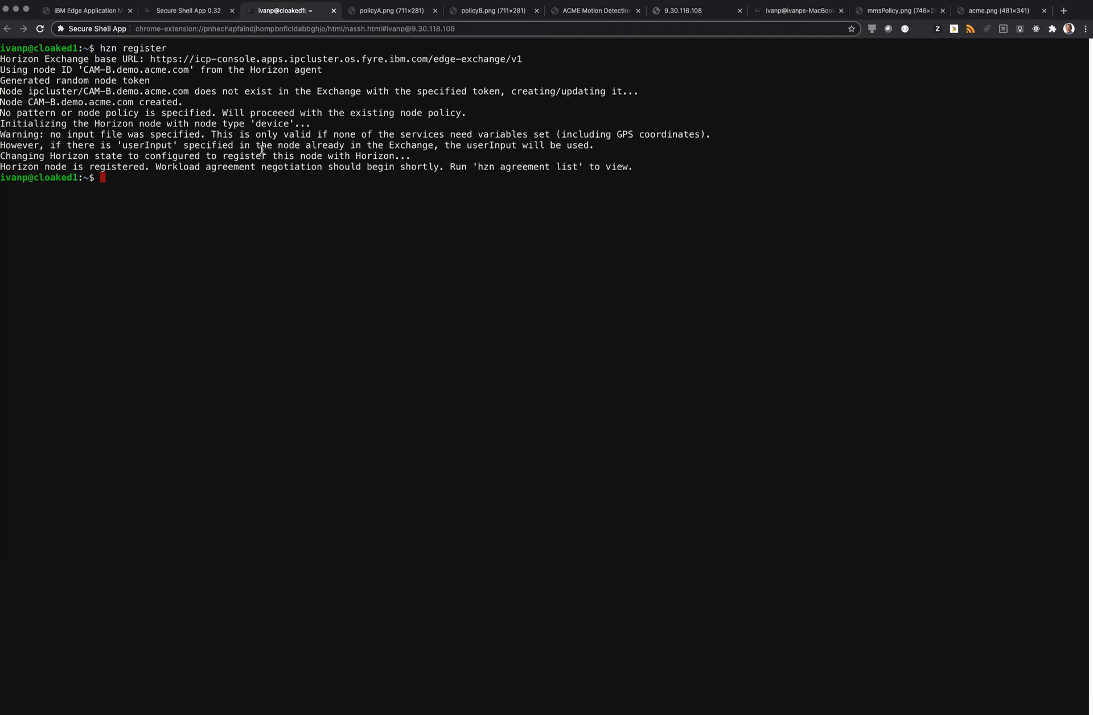
# Switch back to Edge Application Manager, reload the nodes overview and show the nodes as a table
pyautogui.click(100, 15)
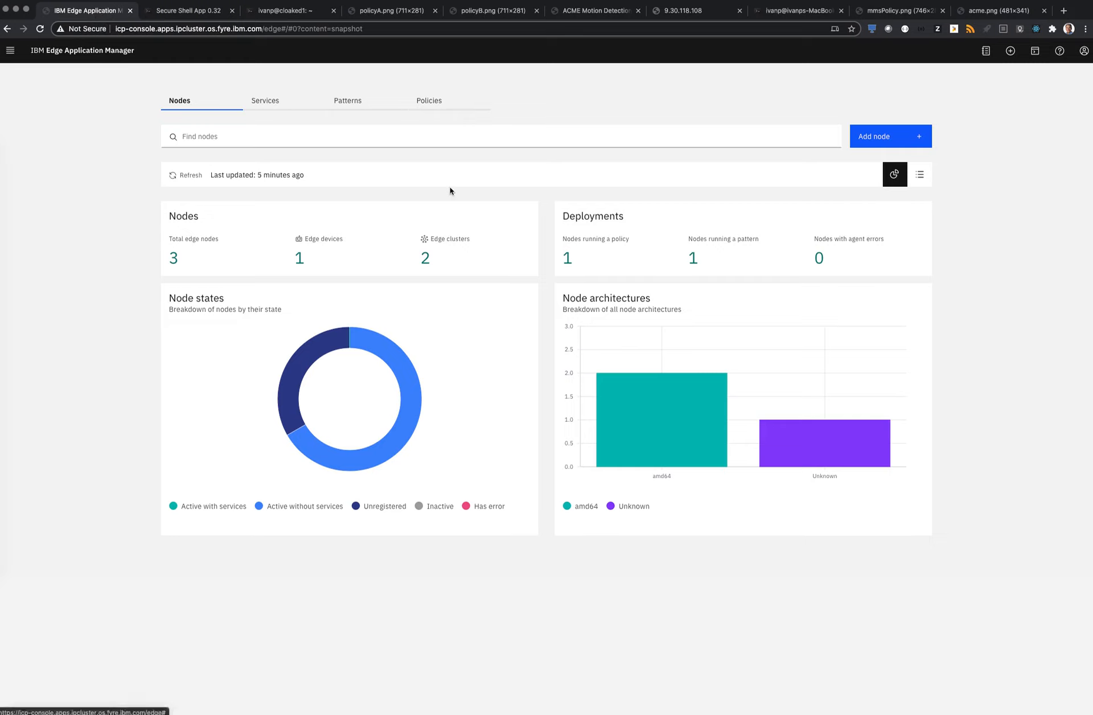
pyautogui.click(37, 28)
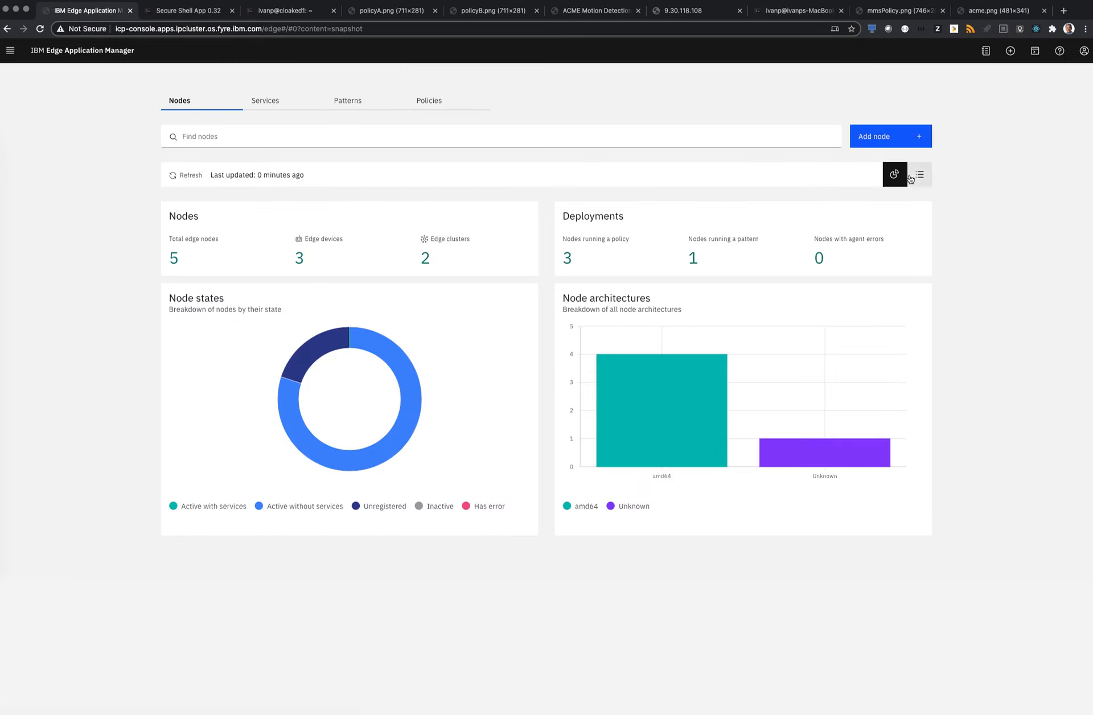
pyautogui.click(919, 174)
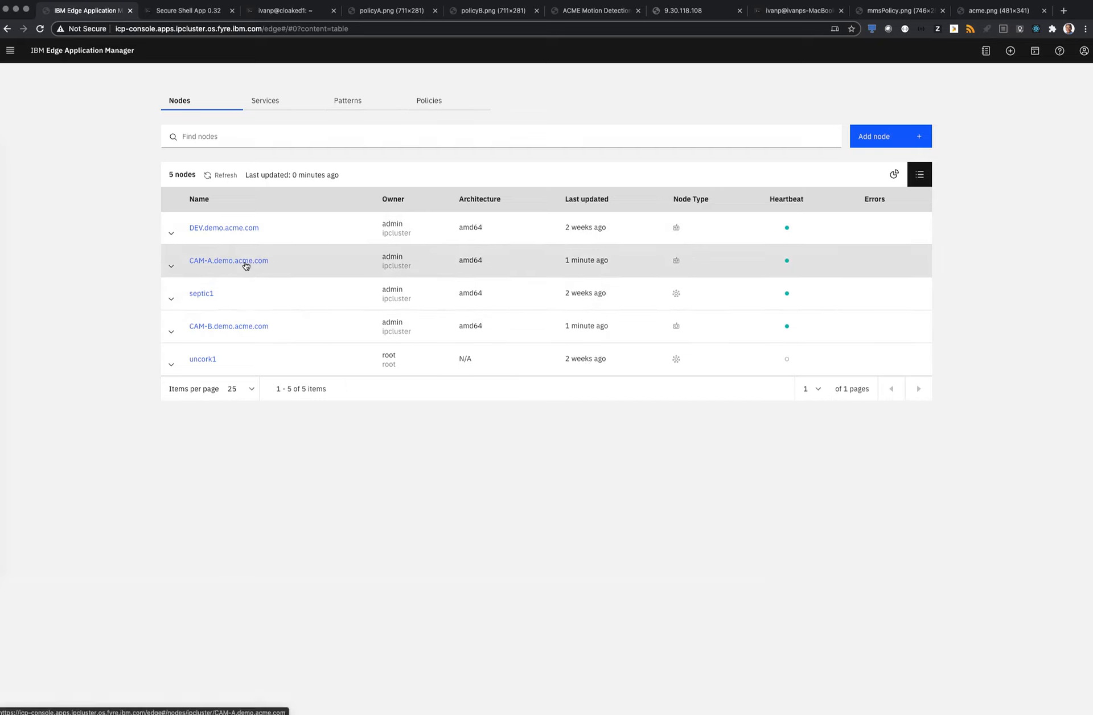
# Add the node property type with the value Security-Cam to CAM-A.demo.acme.com
pyautogui.click(246, 261)
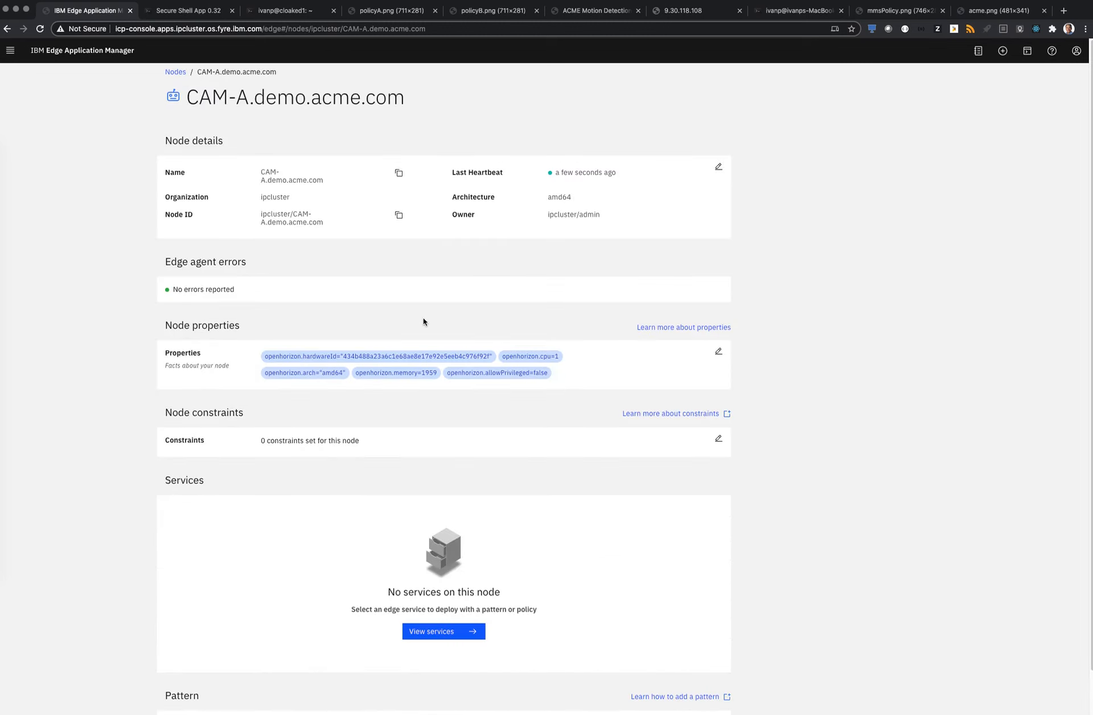
pyautogui.click(719, 353)
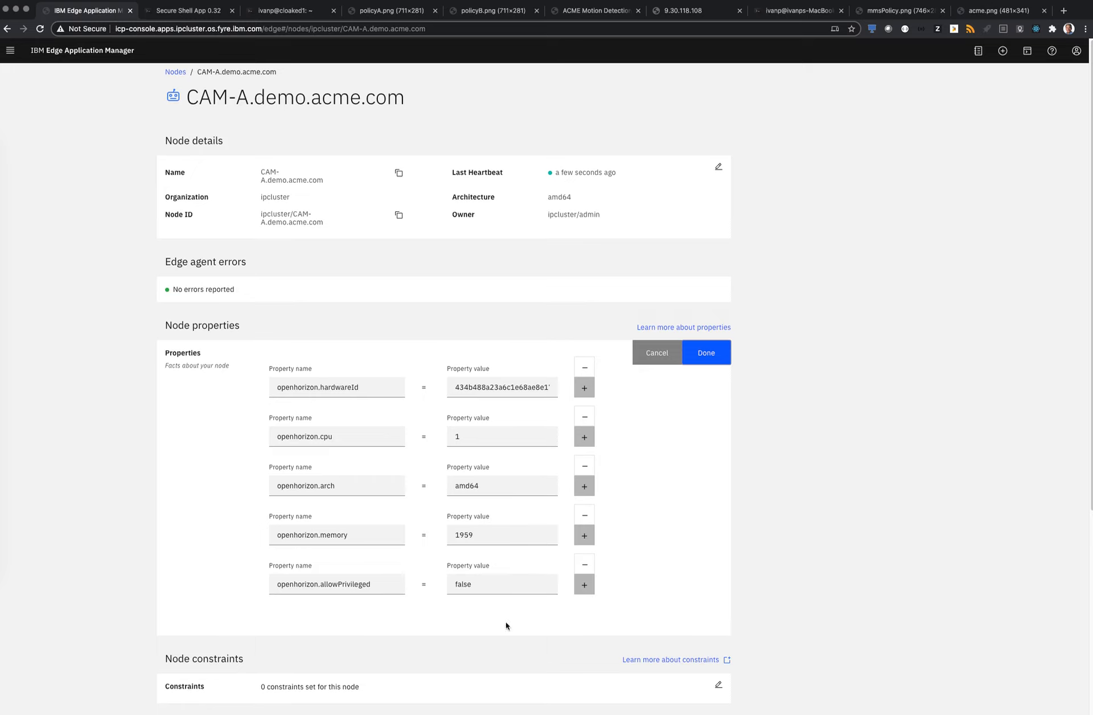
pyautogui.click(586, 587)
pyautogui.scroll(-2, 585, 586)
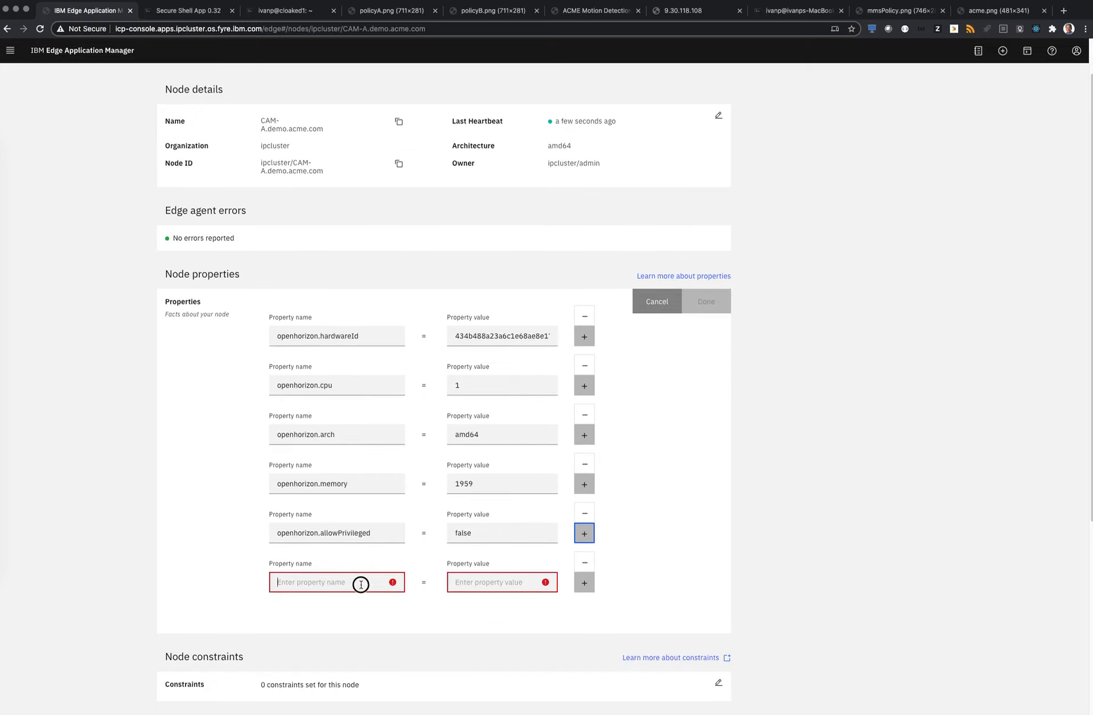
pyautogui.click(361, 581)
pyautogui.write('type')
pyautogui.click(512, 583)
pyautogui.write('se')
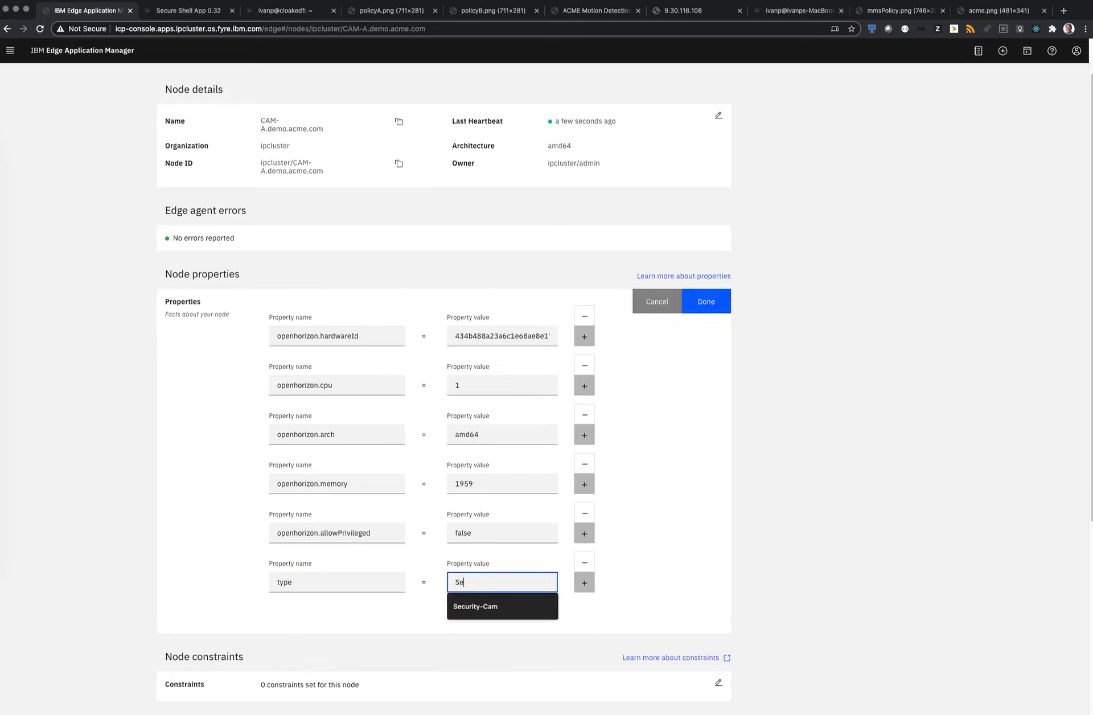
pyautogui.click(482, 611)
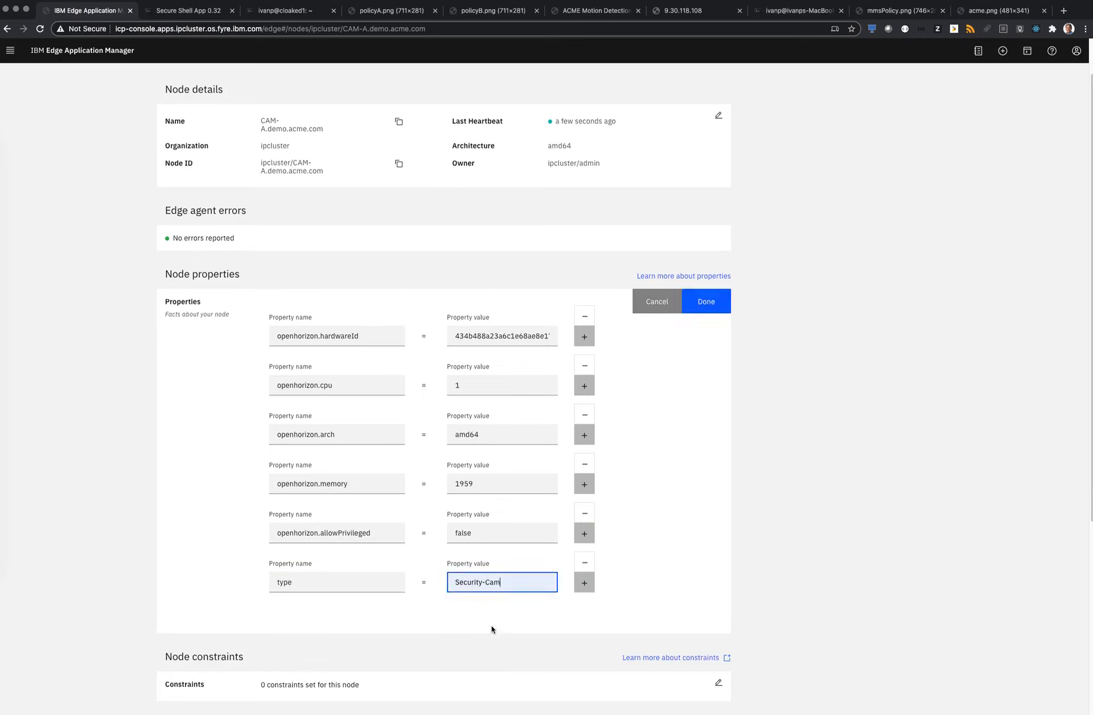
# Add the property GPU-enabled with the value false to the CAM-A node and save its properties
pyautogui.click(584, 586)
pyautogui.click(304, 630)
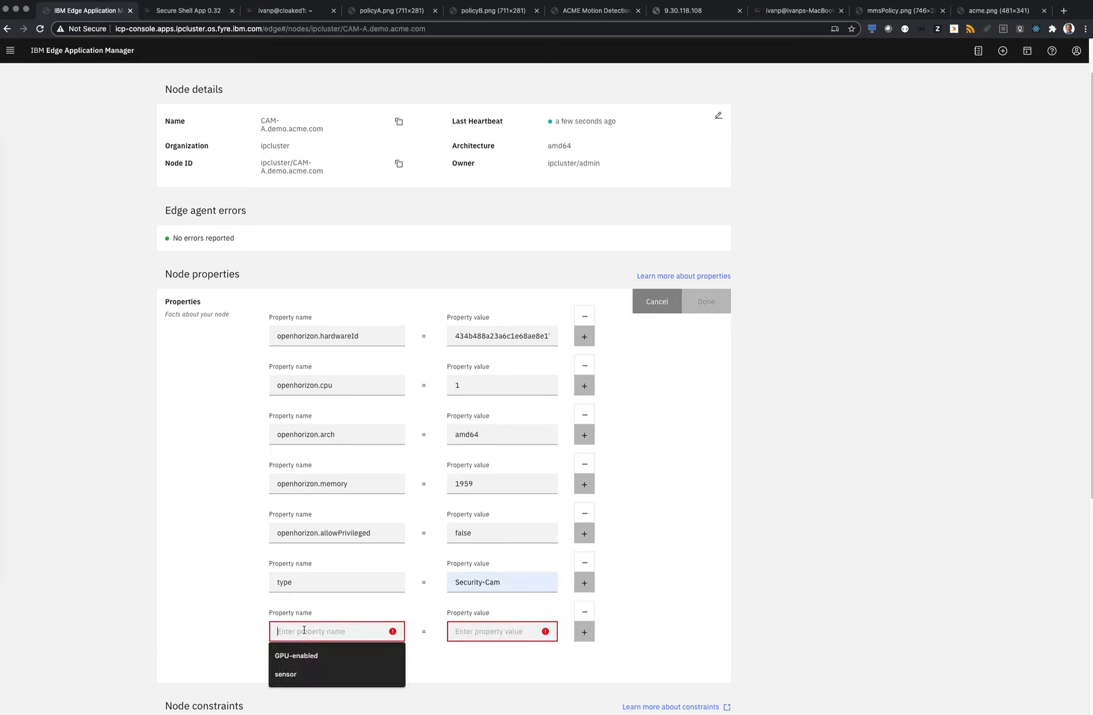
pyautogui.click(311, 655)
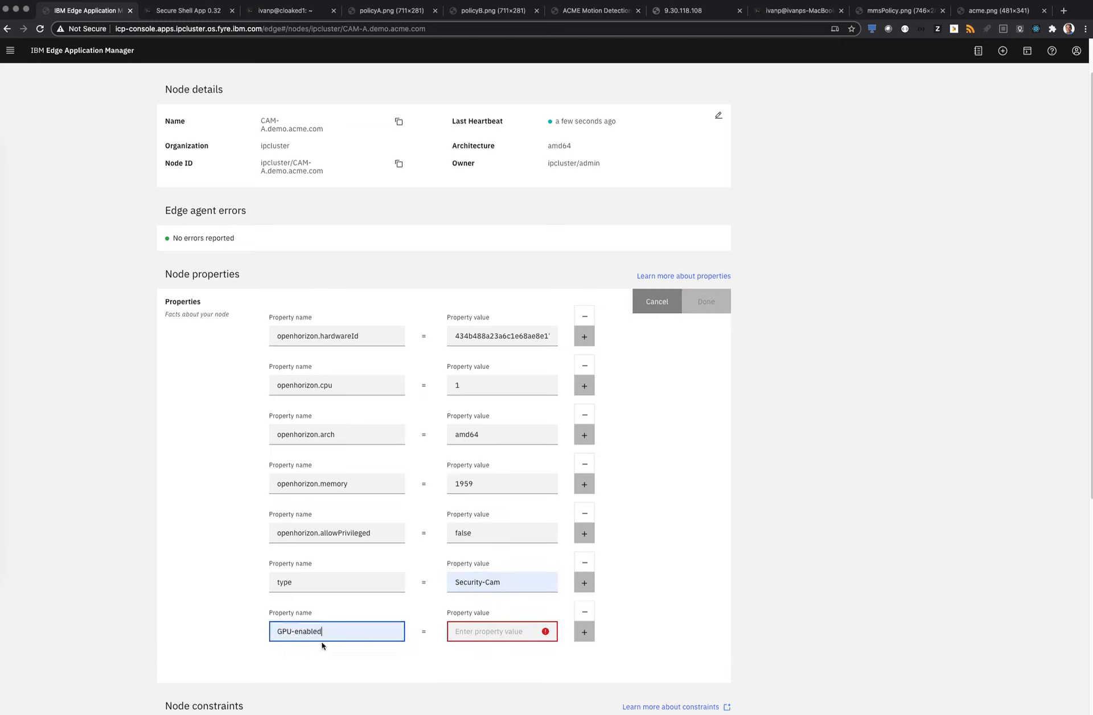
pyautogui.click(496, 634)
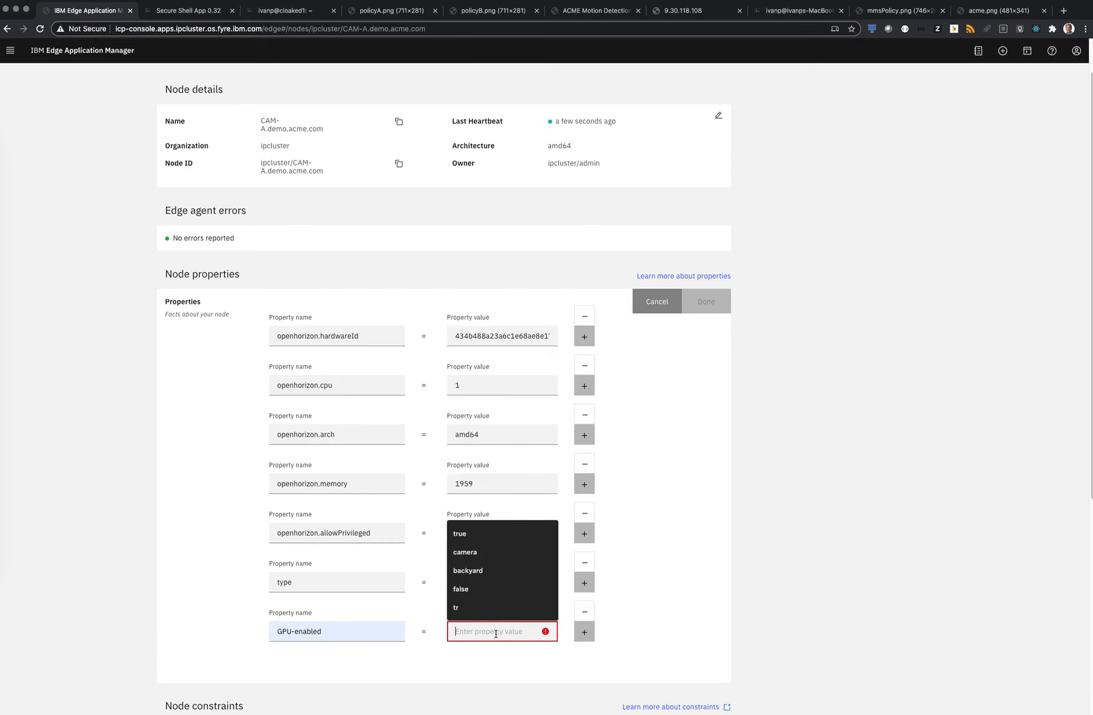
pyautogui.write('false')
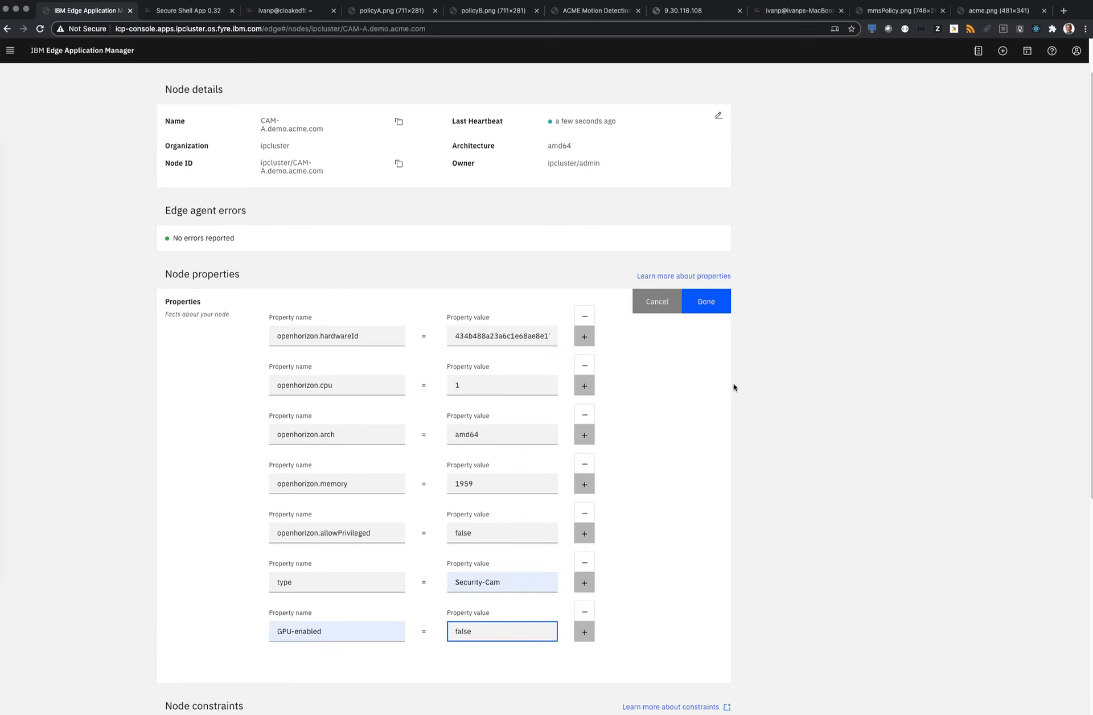
pyautogui.click(717, 306)
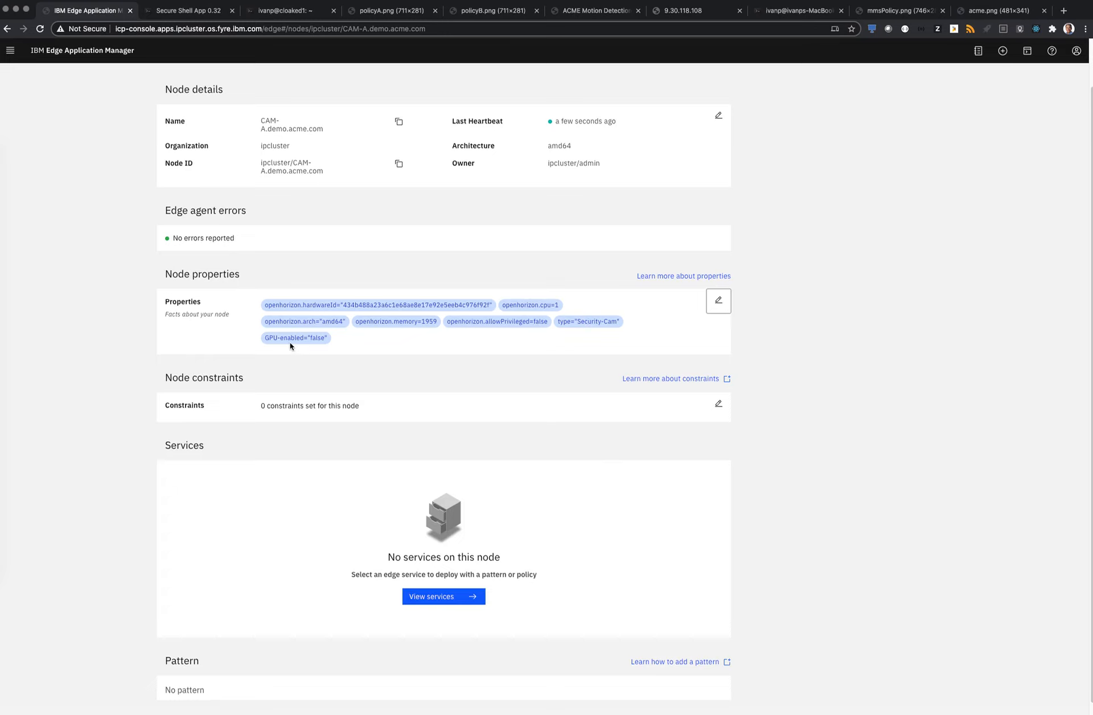
# Add and save a CAM-A node constraint requiring that purpose is equal to security-monitoring
pyautogui.click(718, 405)
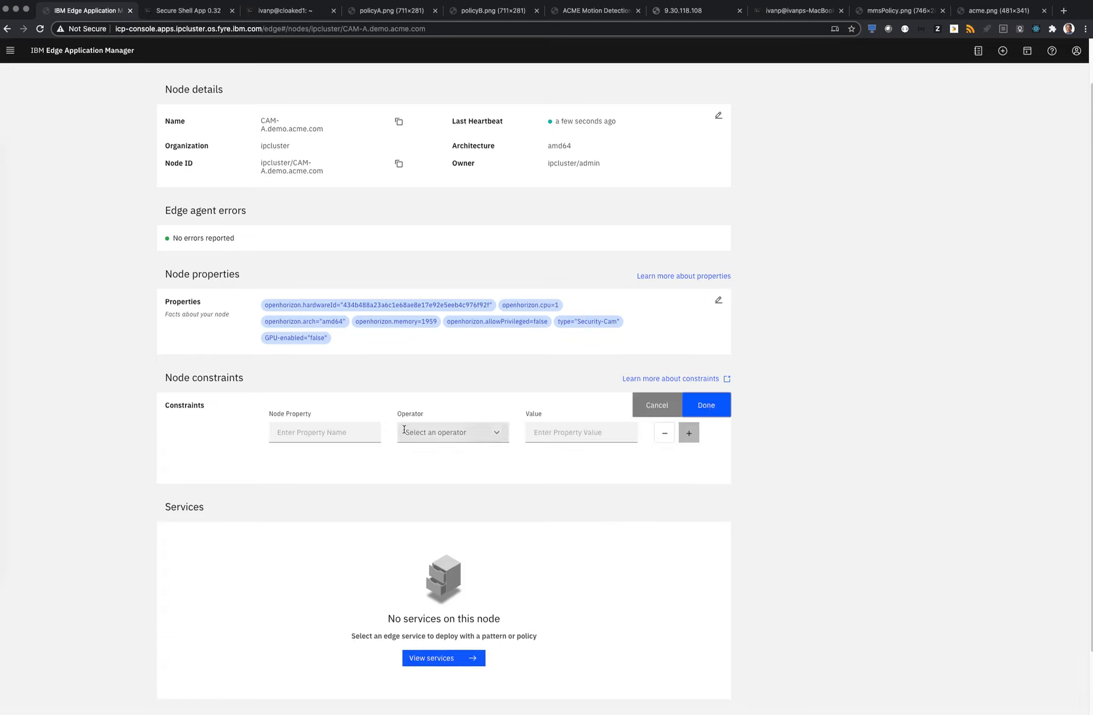
pyautogui.click(357, 432)
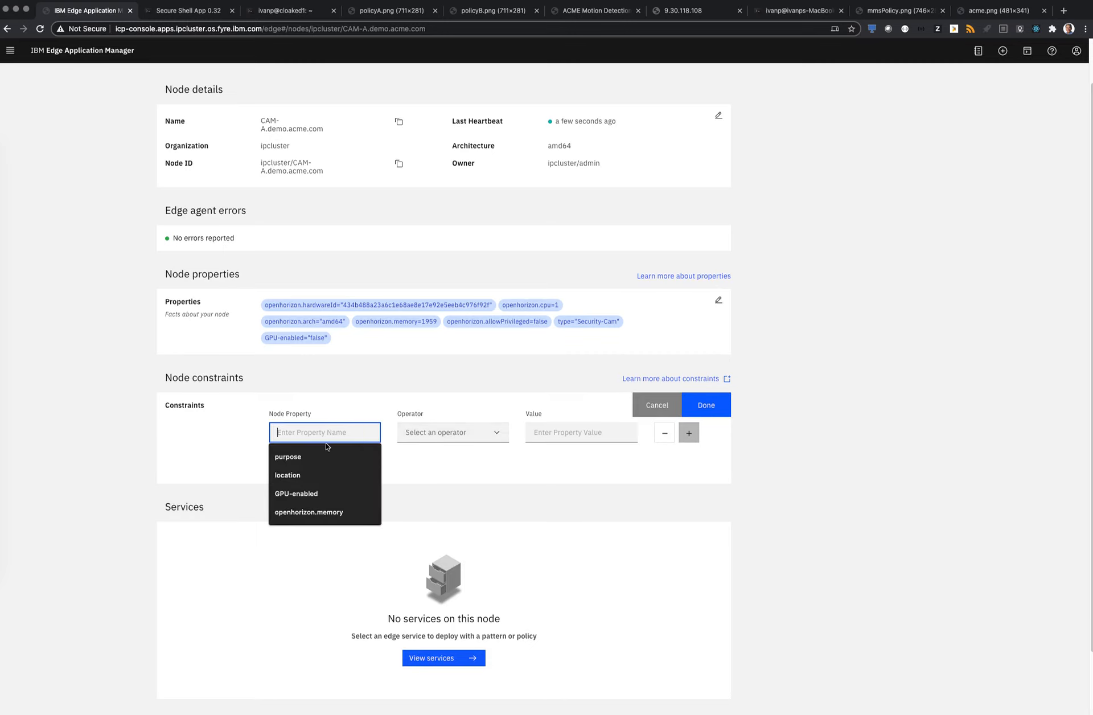
pyautogui.click(320, 461)
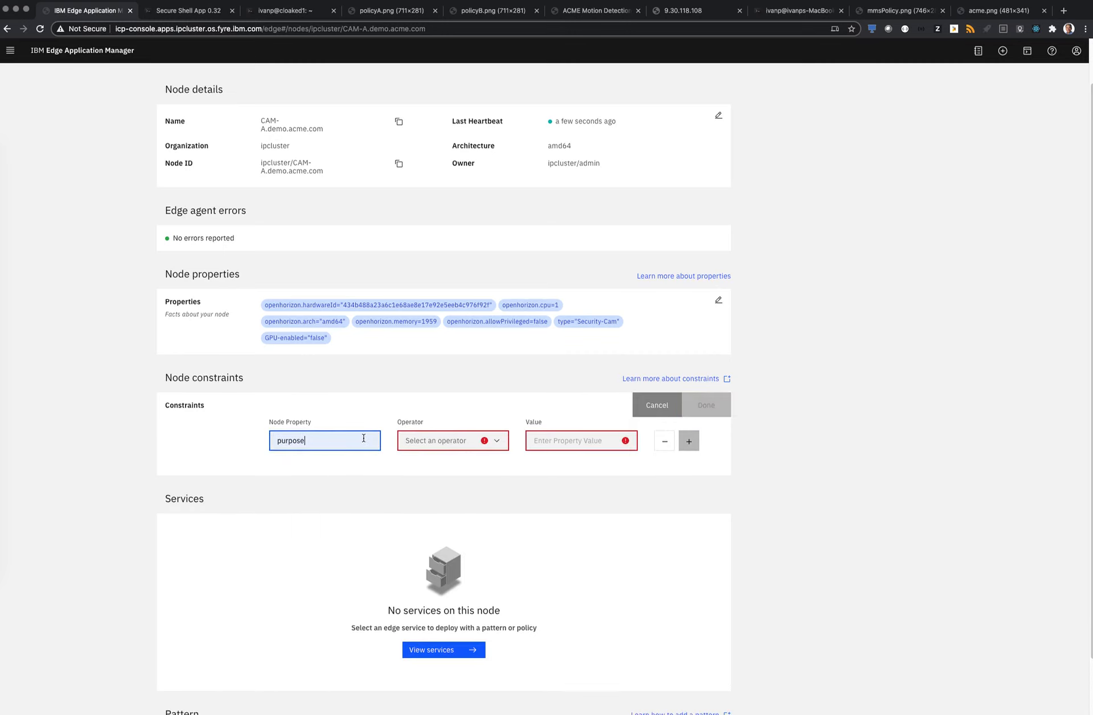
pyautogui.click(428, 443)
pyautogui.click(422, 456)
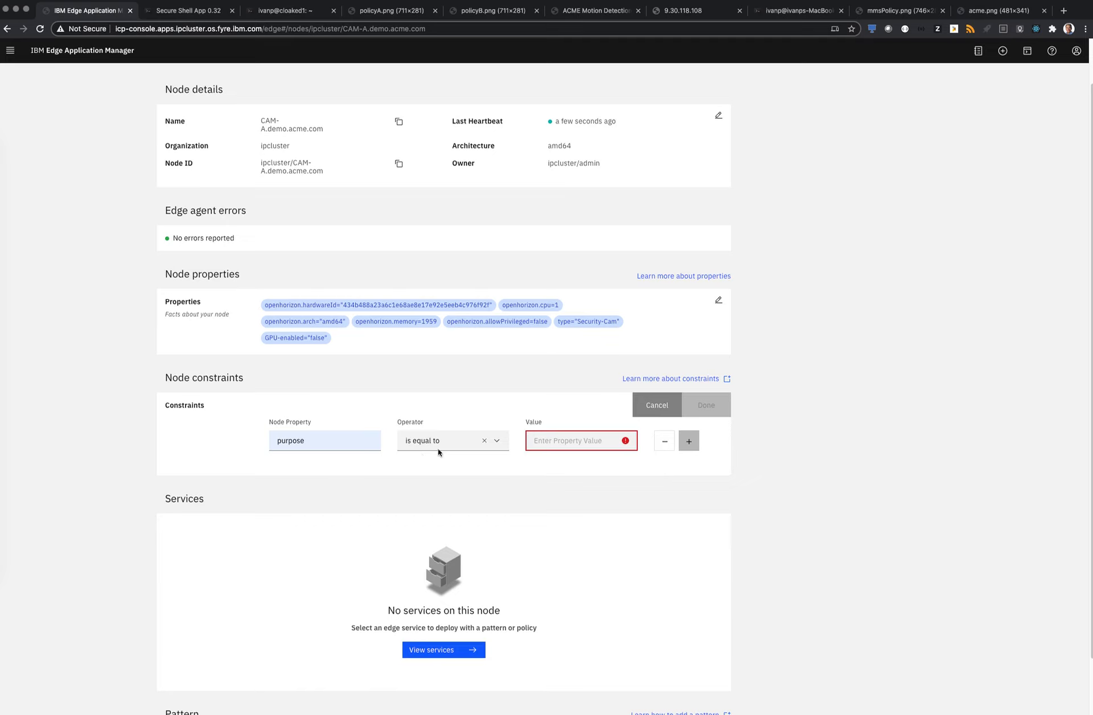
pyautogui.click(561, 440)
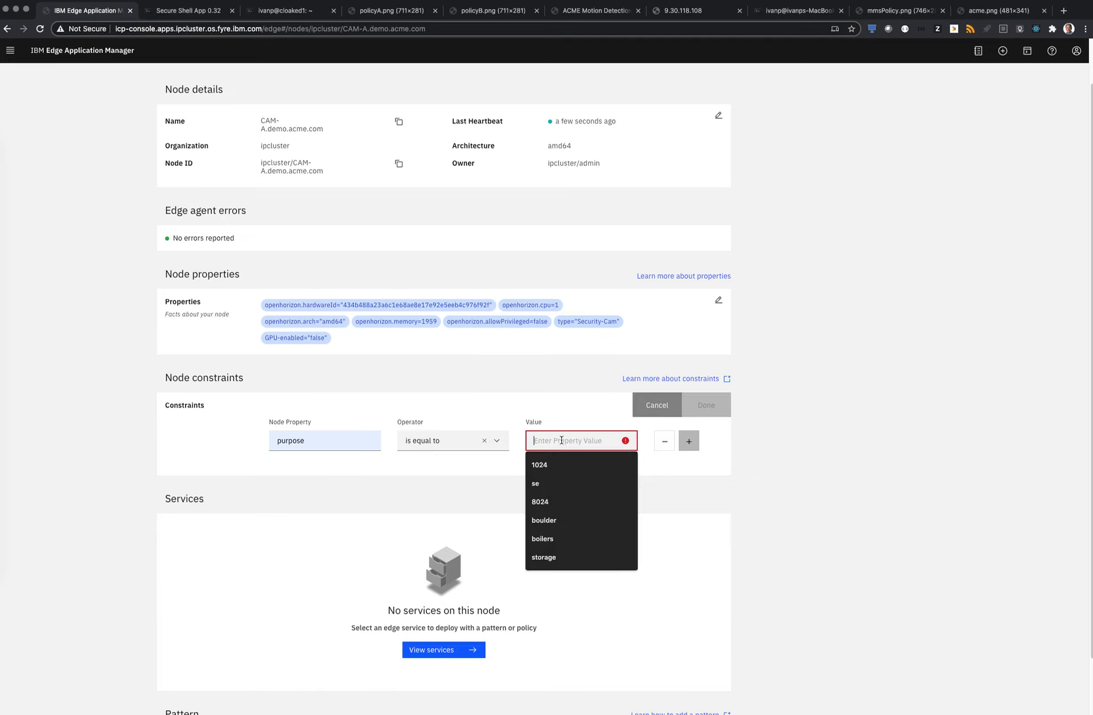
pyautogui.write('sec')
pyautogui.click(586, 483)
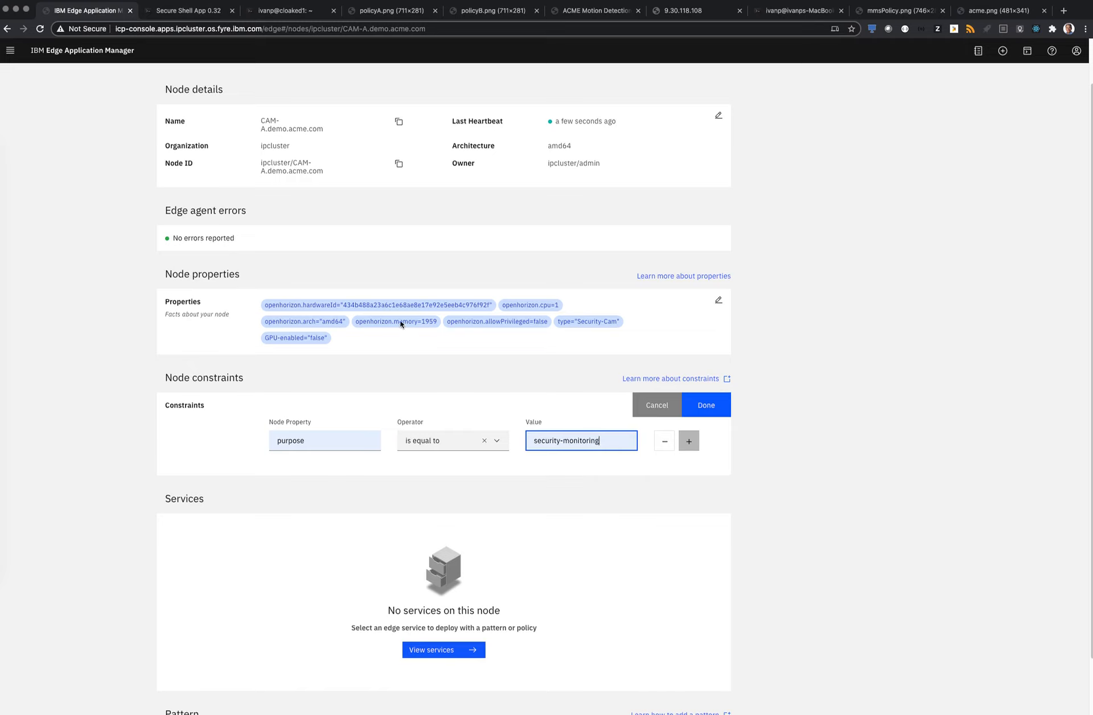
pyautogui.click(721, 411)
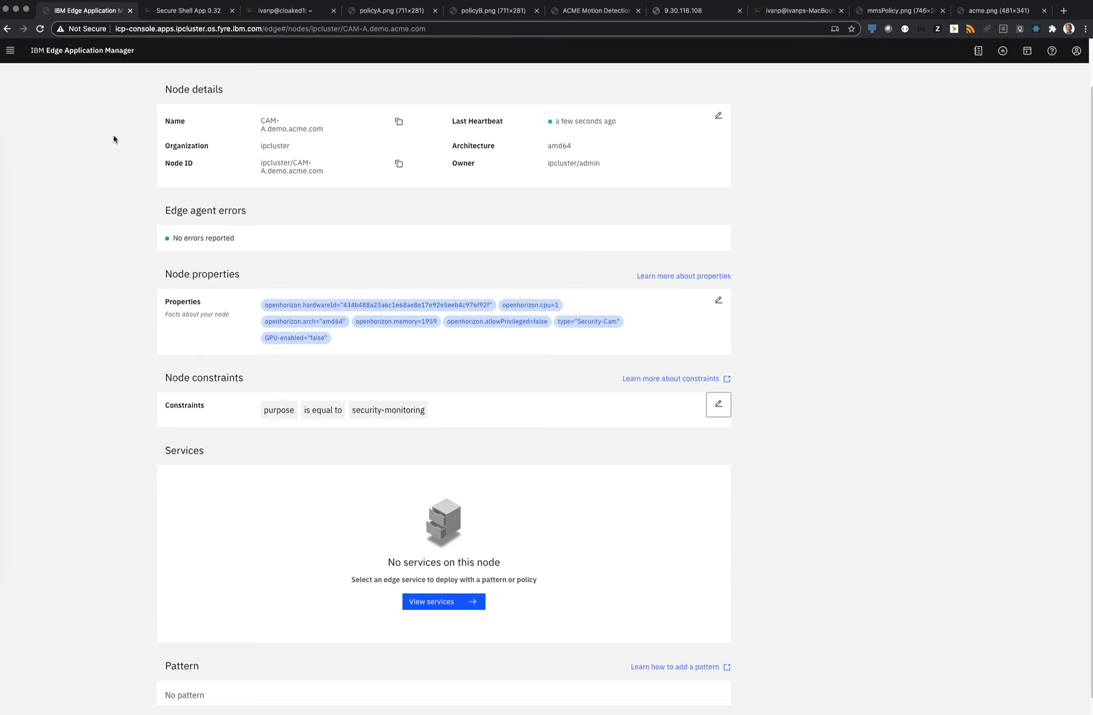
# Return to the nodes overview, list the edge devices and open the CAM-B.demo.acme.com node
pyautogui.scroll(2, 114, 140)
pyautogui.click(175, 73)
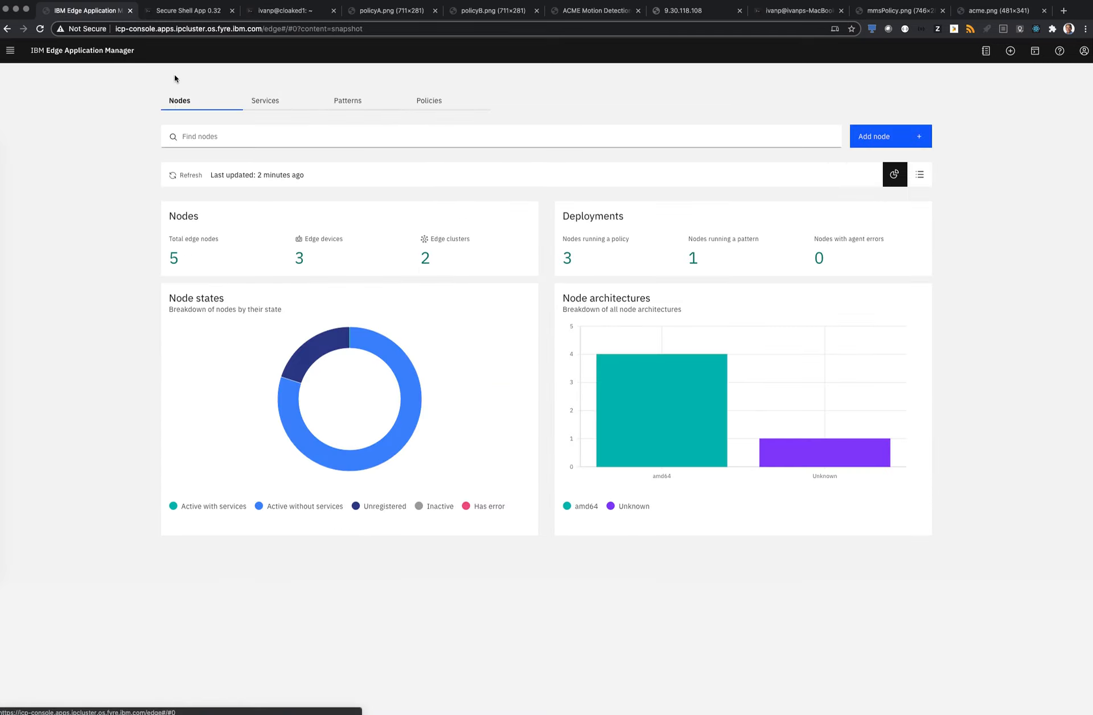
pyautogui.click(301, 246)
pyautogui.click(223, 294)
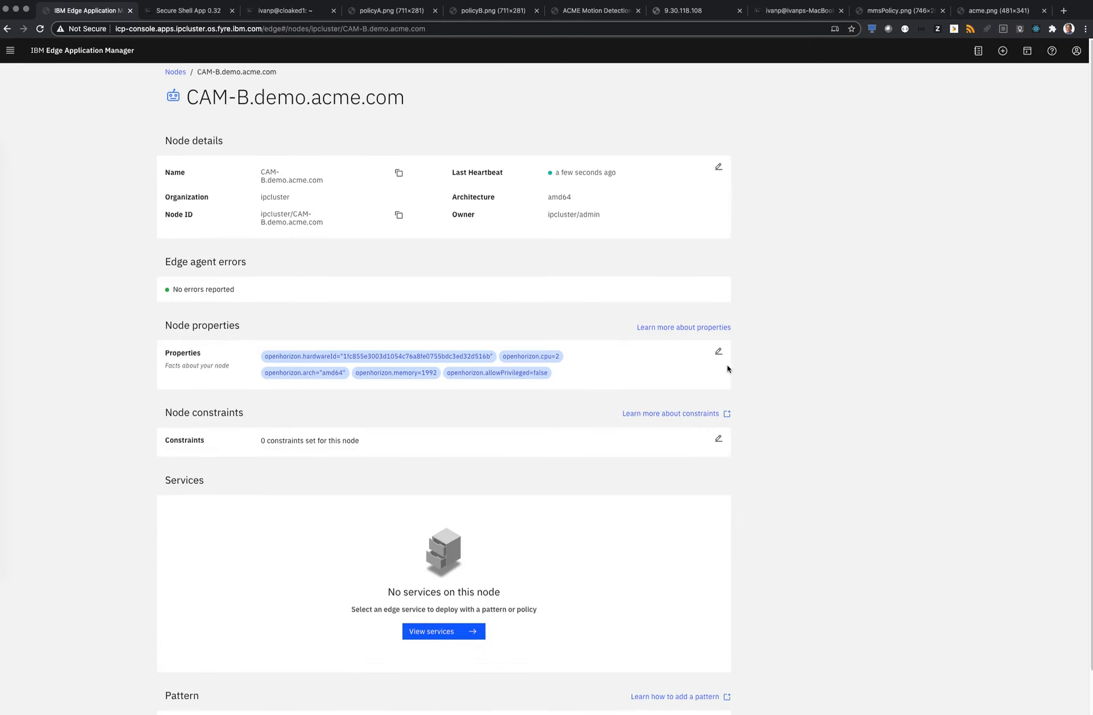
# Add the node property type with the value Smart-Cam to CAM-B.demo.acme.com
pyautogui.click(718, 351)
pyautogui.click(584, 585)
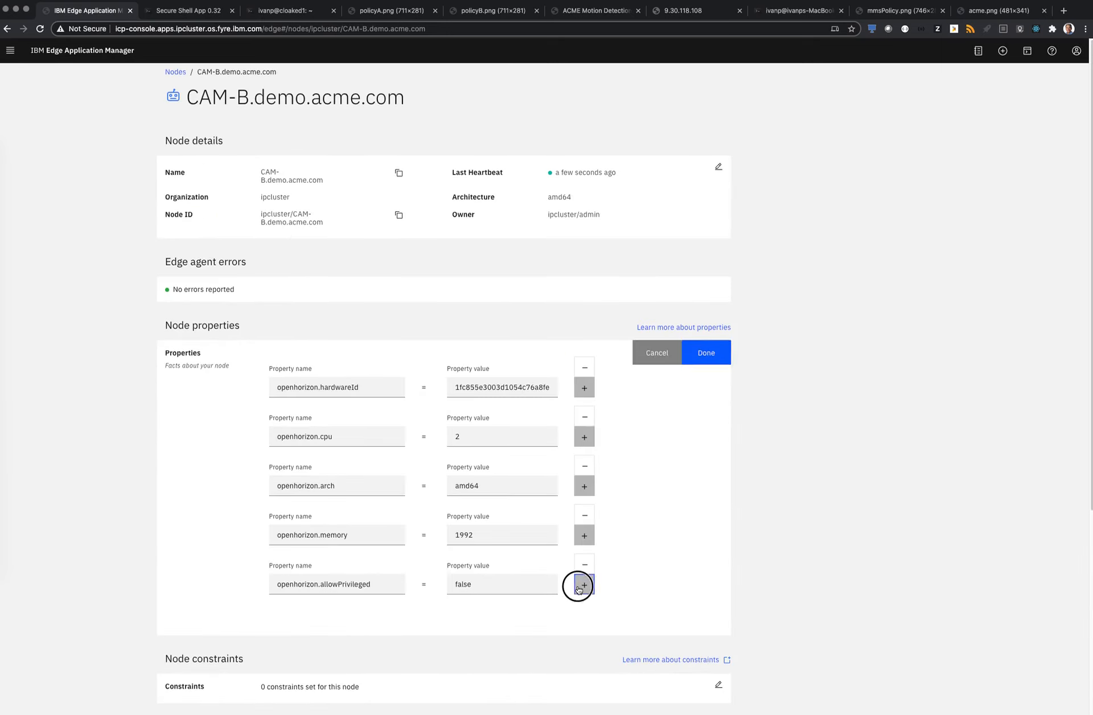
pyautogui.scroll(-2, 350, 595)
pyautogui.click(355, 570)
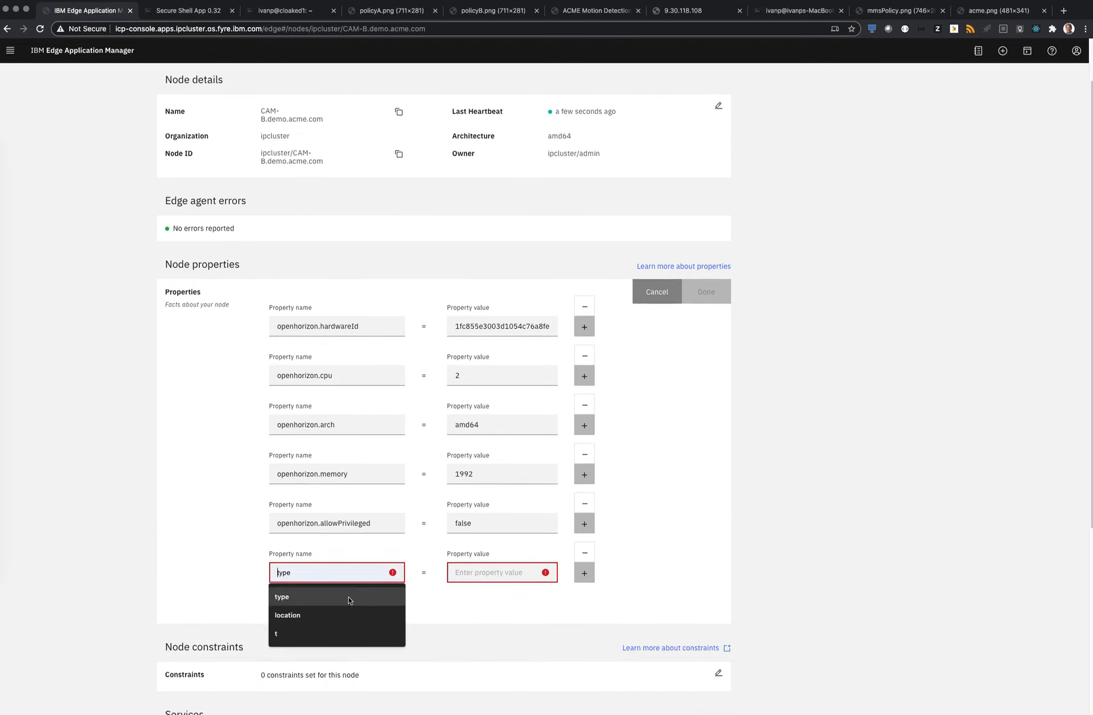
pyautogui.click(349, 597)
pyautogui.click(506, 576)
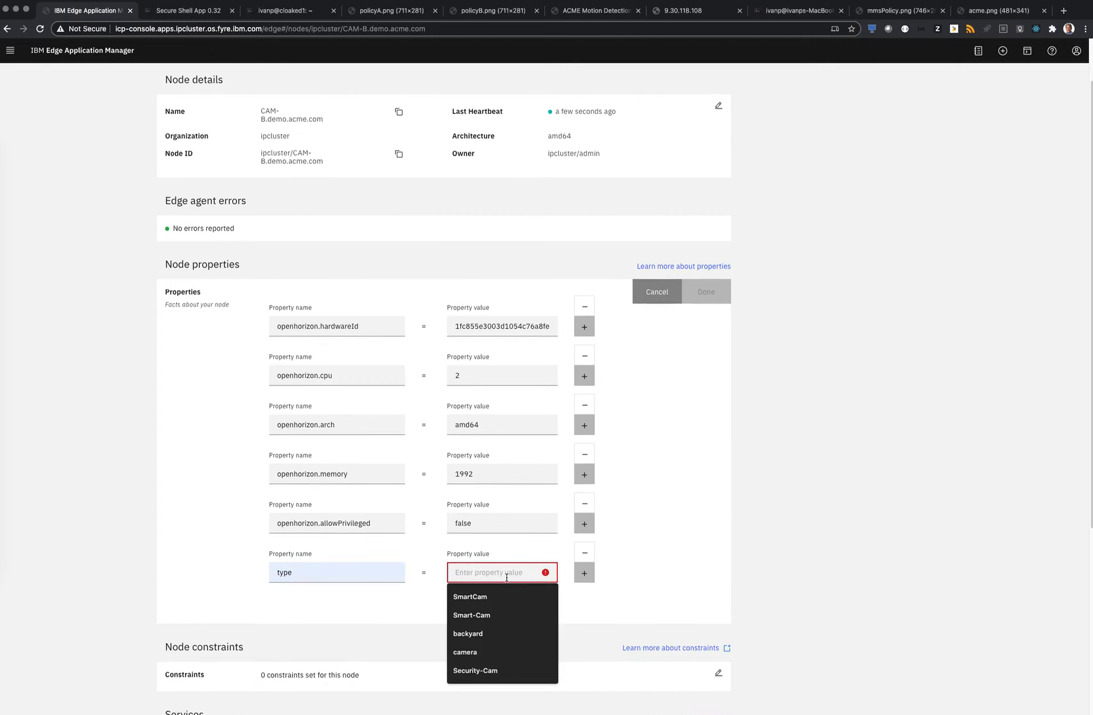
pyautogui.click(498, 615)
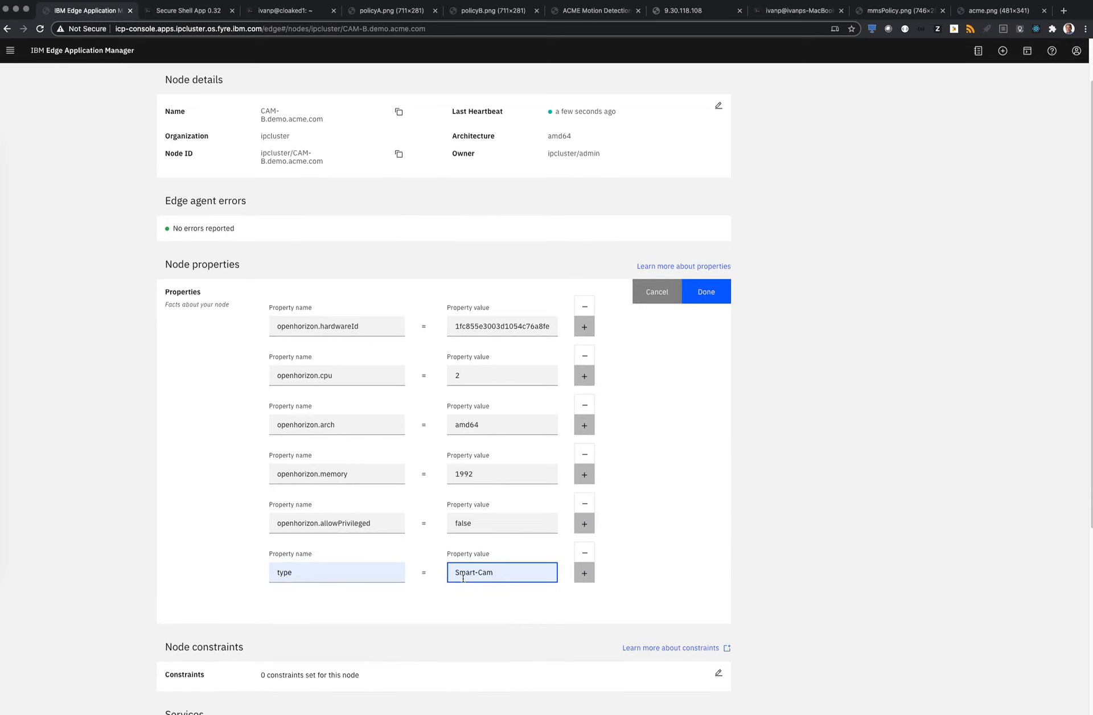
# Add the property GPU-enabled with the value true to the CAM-B node and save its properties
pyautogui.scroll(-1, 597, 589)
pyautogui.click(590, 567)
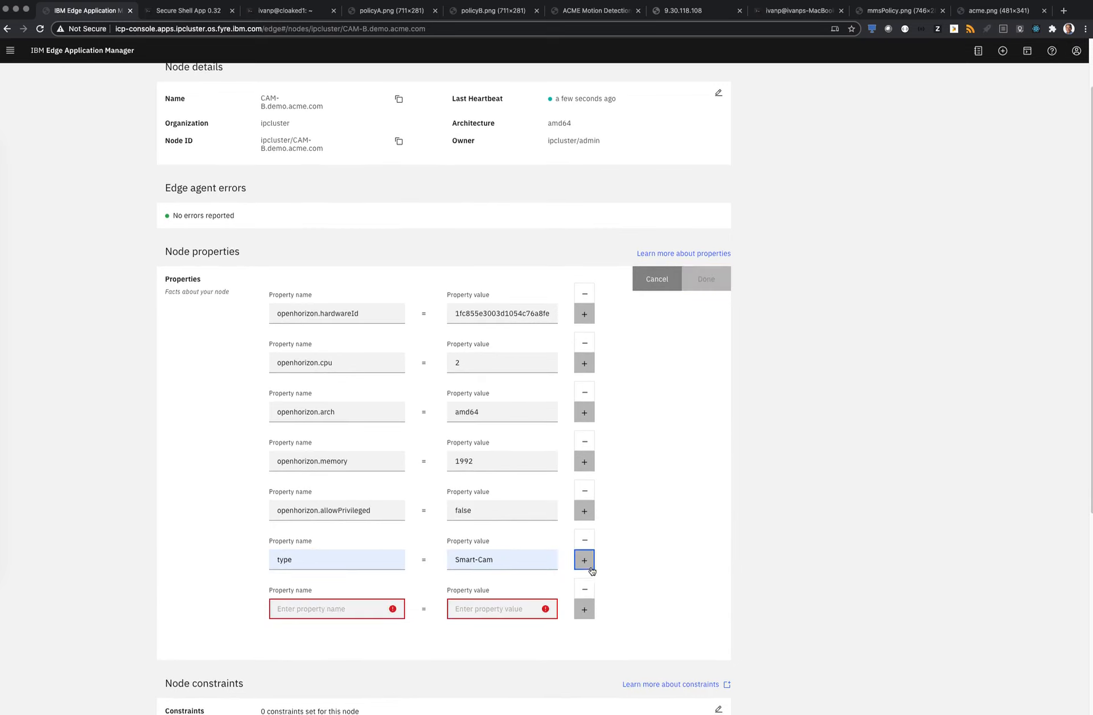
pyautogui.click(369, 609)
pyautogui.click(358, 629)
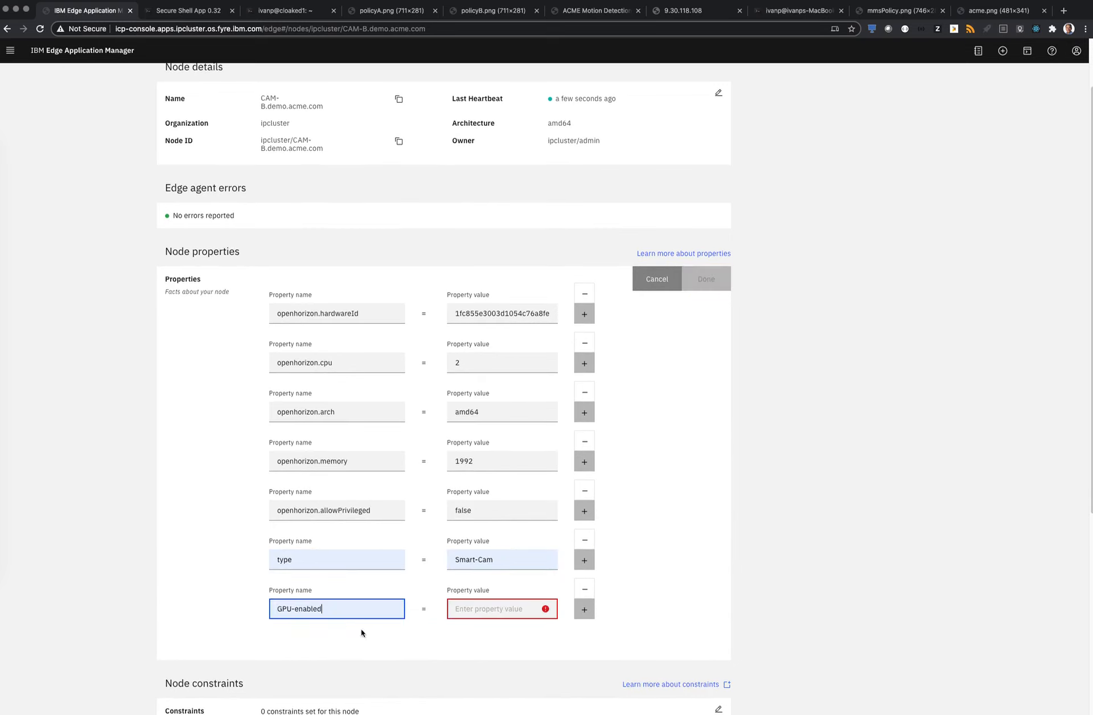
pyautogui.click(495, 613)
pyautogui.click(505, 510)
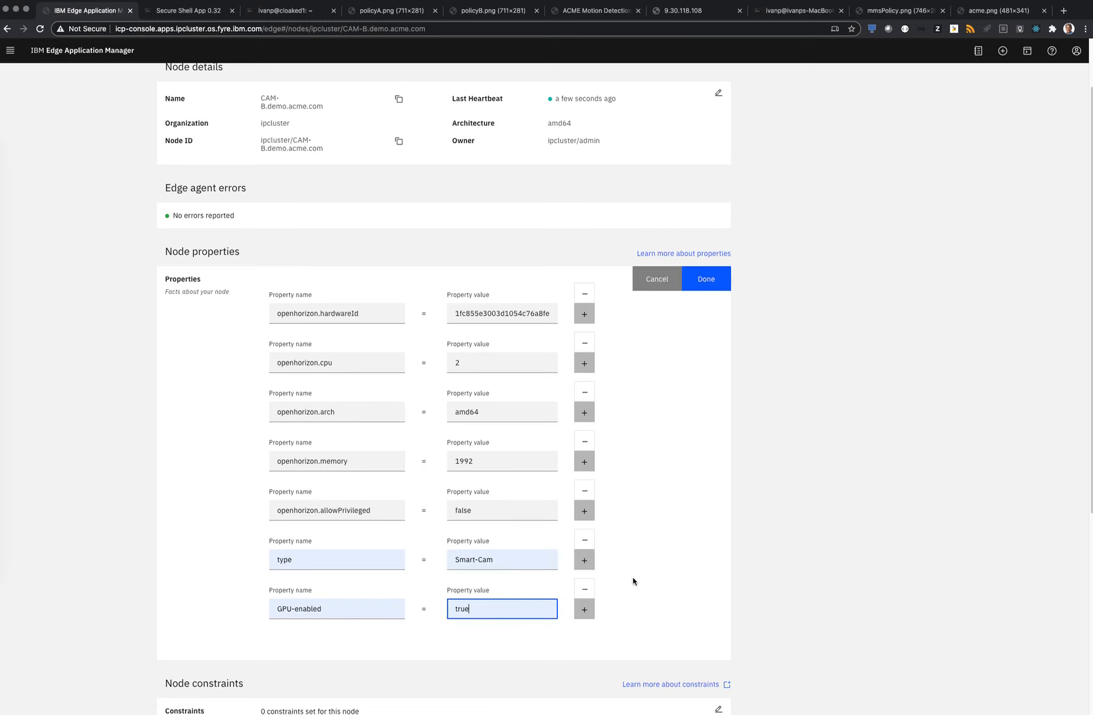
pyautogui.scroll(-5, 630, 579)
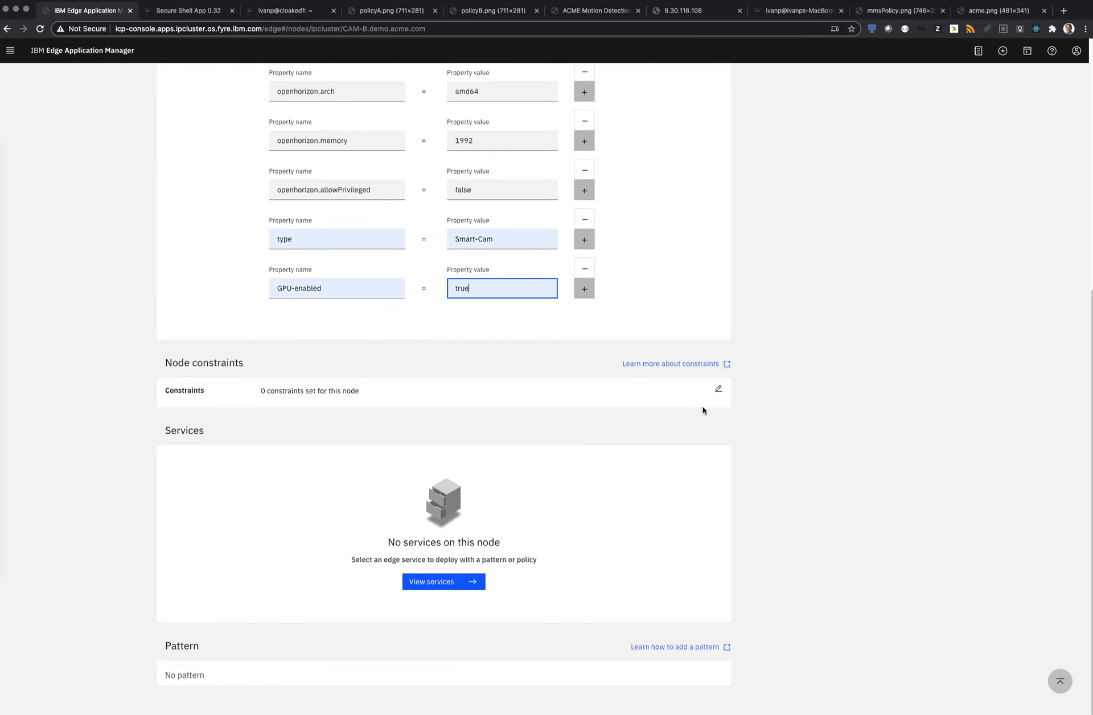
pyautogui.scroll(5, 700, 399)
pyautogui.click(718, 214)
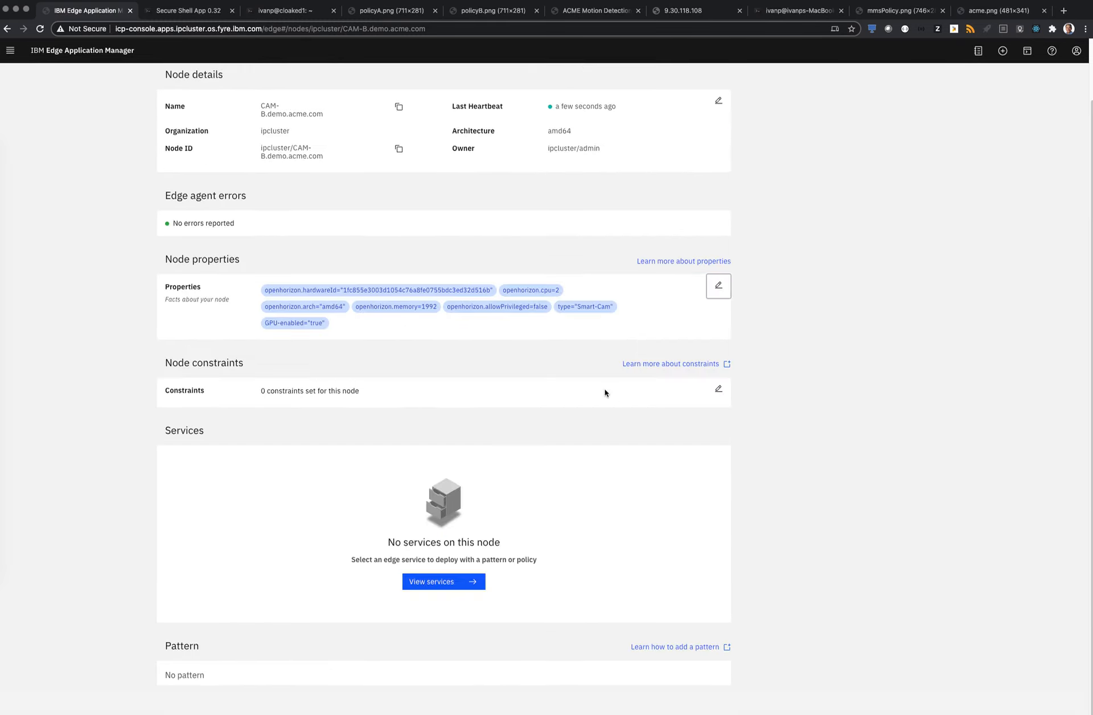
# Add a CAM-B node constraint requiring that purpose is equal to security-monitoring
pyautogui.click(718, 392)
pyautogui.click(309, 365)
pyautogui.click(308, 379)
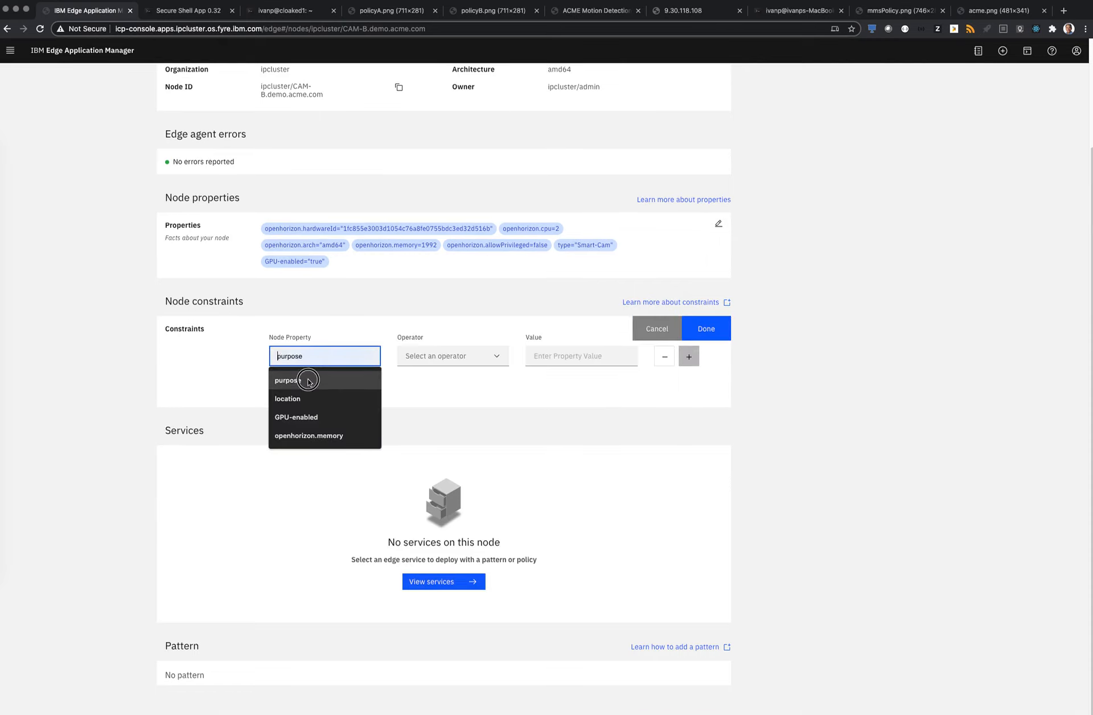
pyautogui.click(447, 380)
pyautogui.click(447, 398)
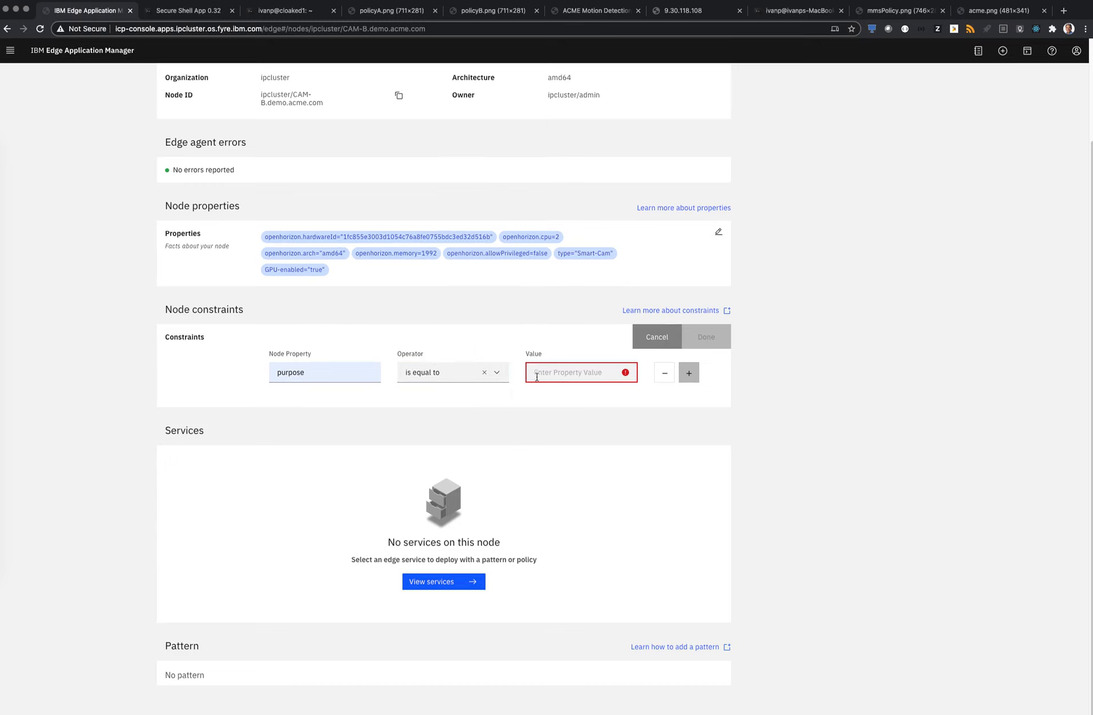
pyautogui.click(536, 376)
pyautogui.write('security-monitoring')
pyautogui.click(569, 450)
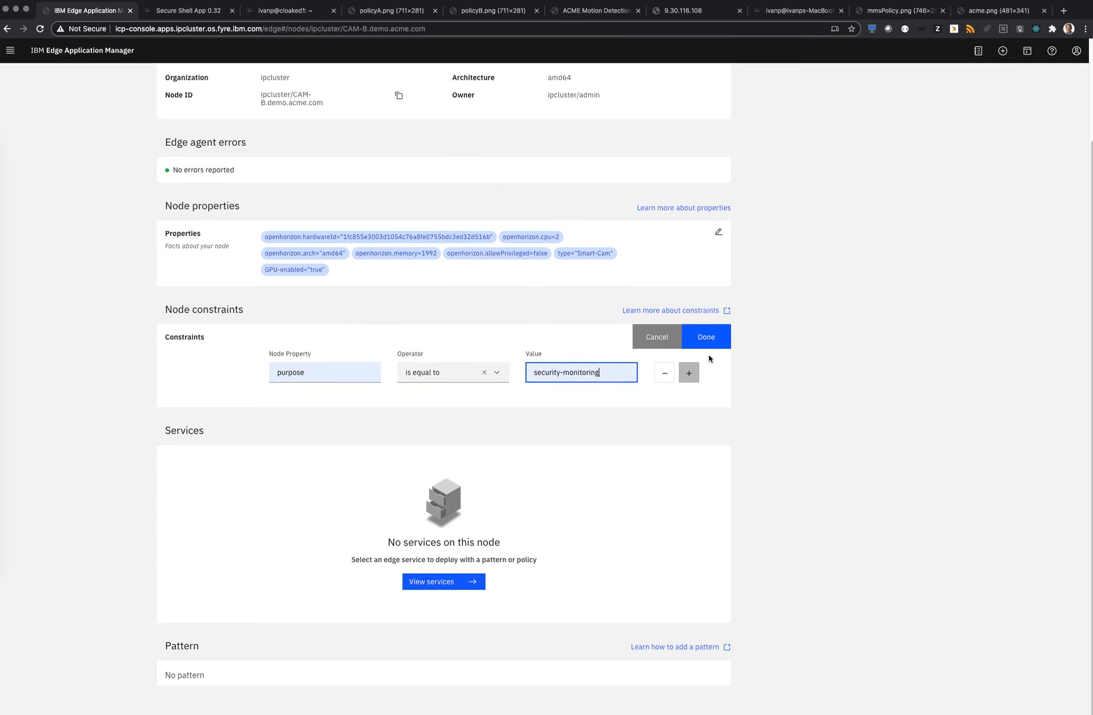
# Add an OR alternative where purpose is equal to smart-video-analytics and save the CAM-B node constraints
pyautogui.click(696, 380)
pyautogui.click(310, 394)
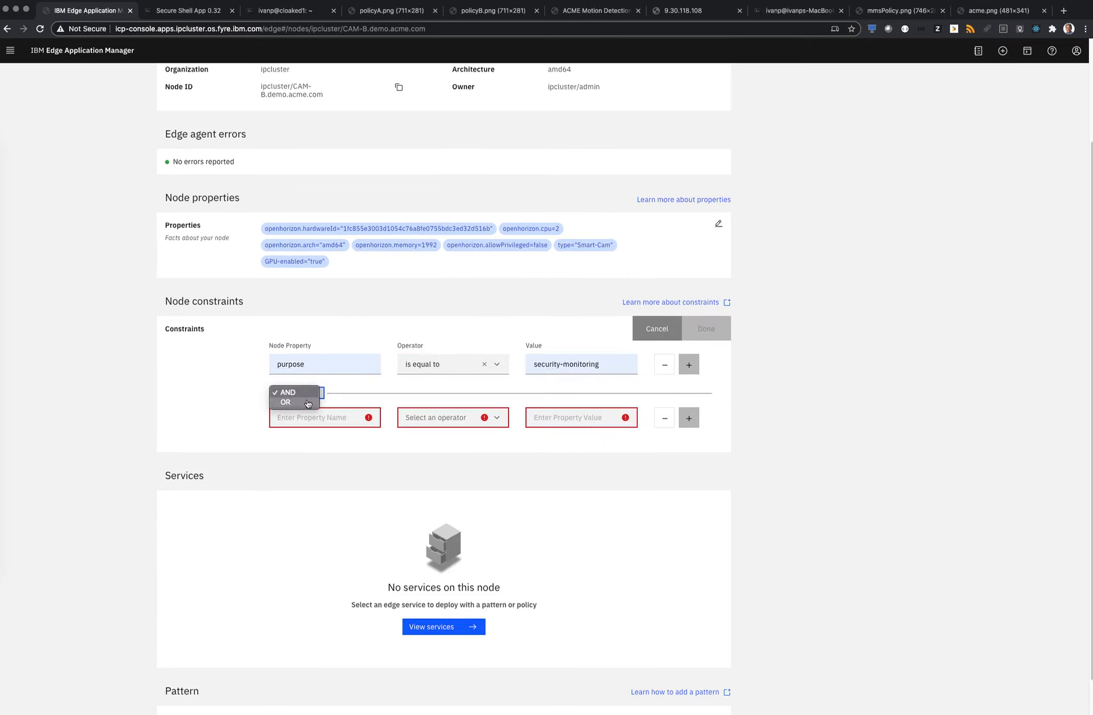
pyautogui.click(289, 402)
pyautogui.click(298, 417)
pyautogui.click(297, 436)
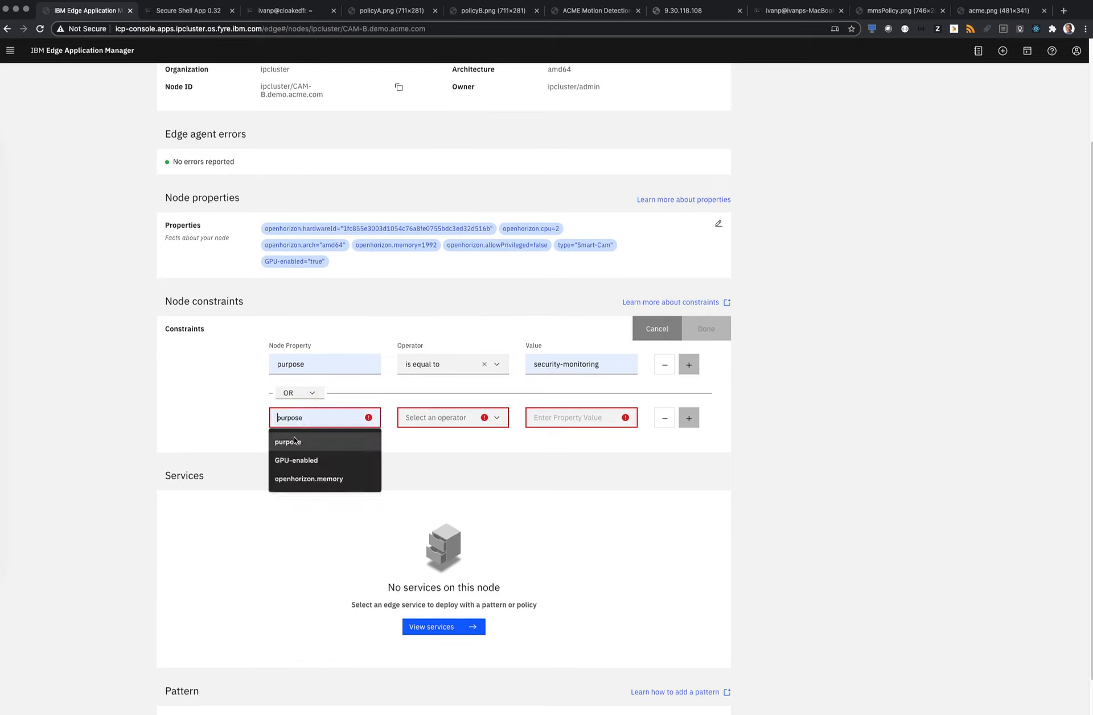
pyautogui.click(437, 418)
pyautogui.click(424, 437)
pyautogui.click(569, 417)
pyautogui.click(571, 443)
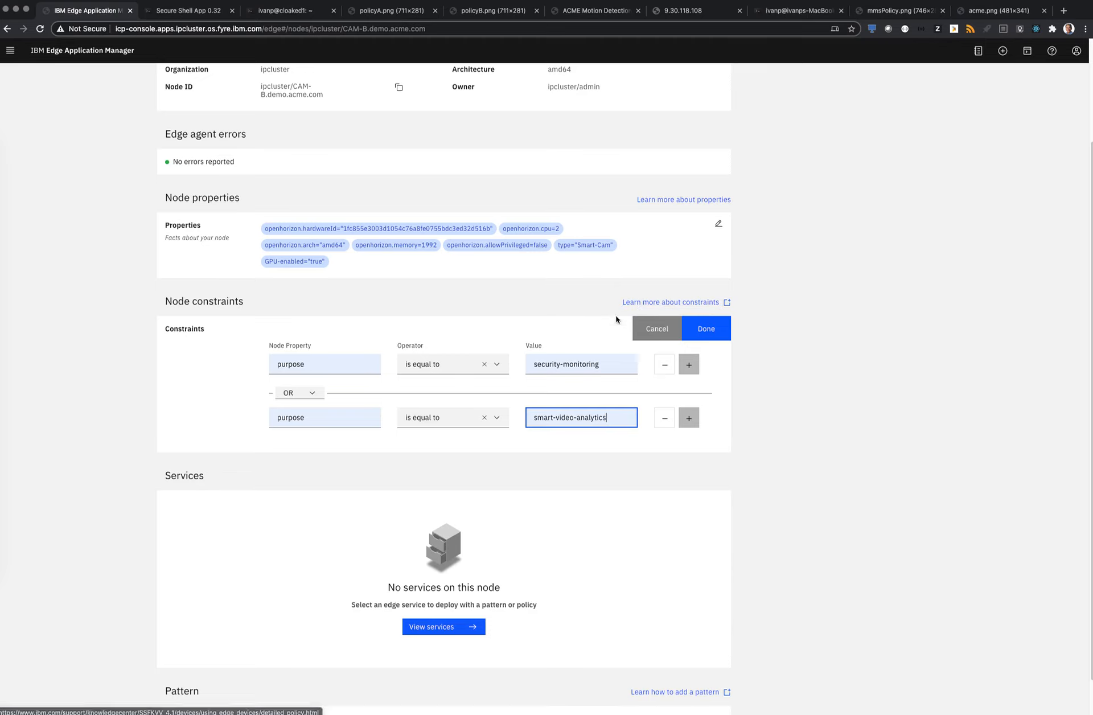
pyautogui.click(706, 334)
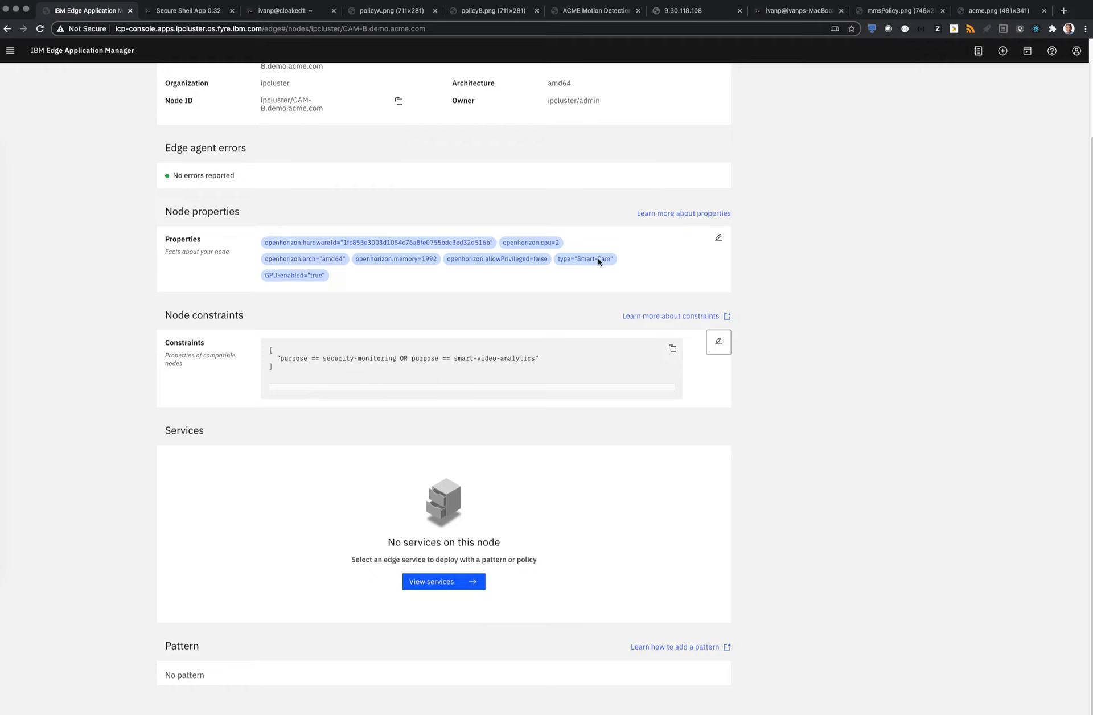
# Leave the CAM-B node, show the list of services and open acme-motion-detection-service
pyautogui.scroll(3, 310, 308)
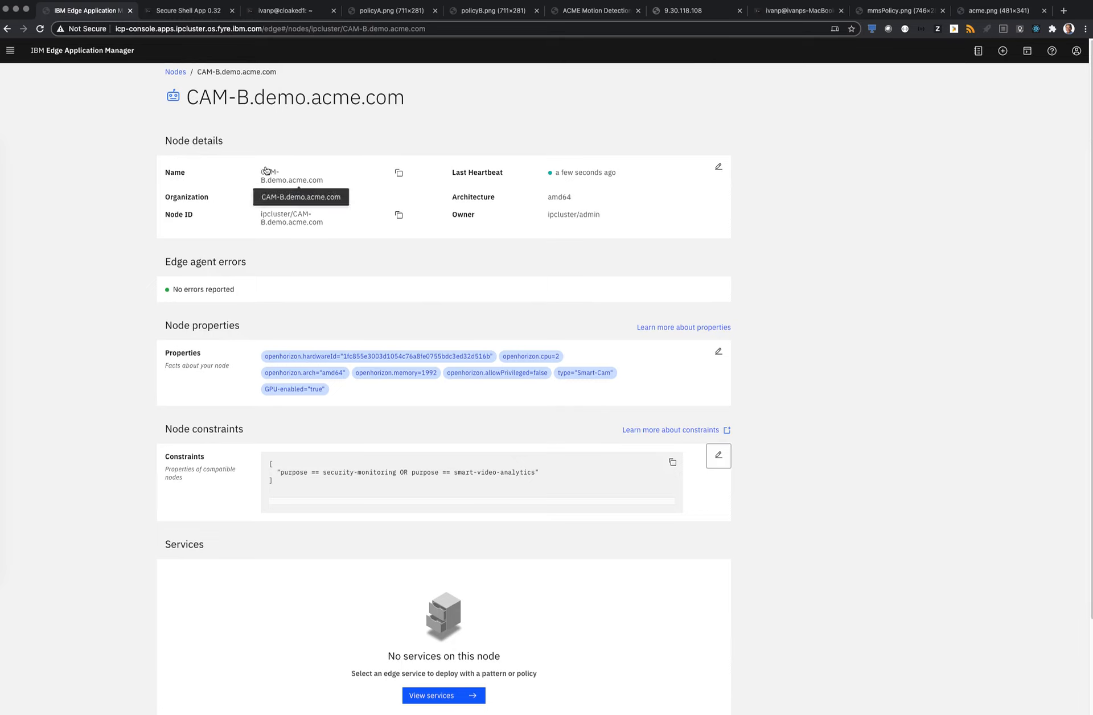
pyautogui.click(177, 73)
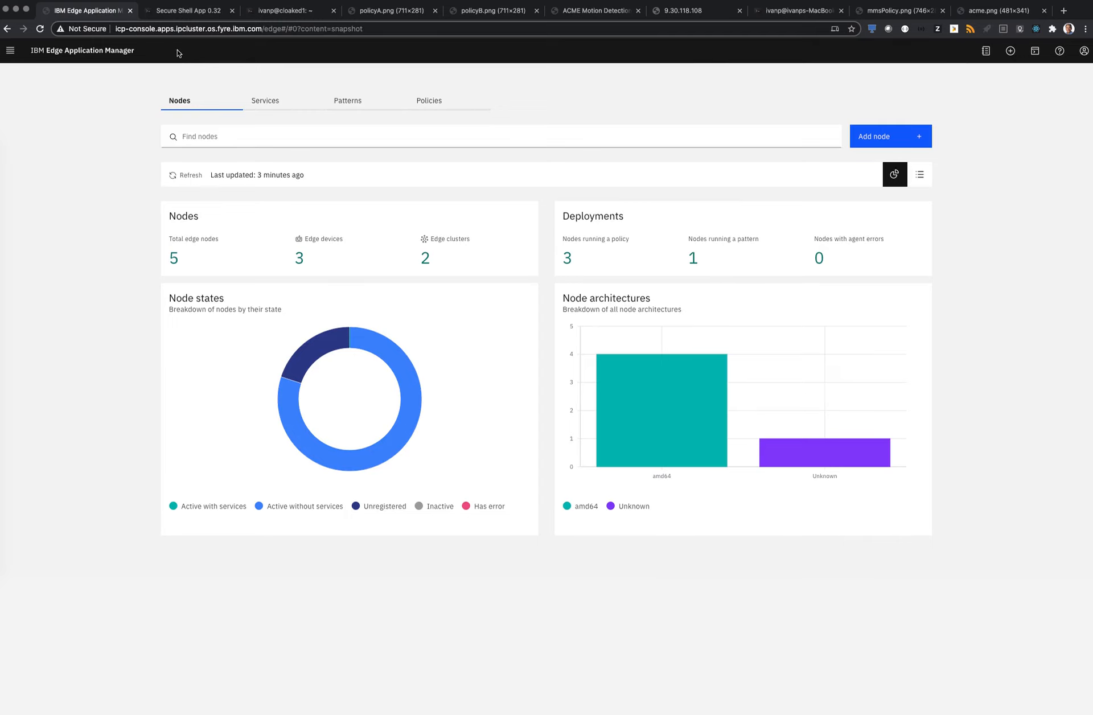
pyautogui.click(264, 103)
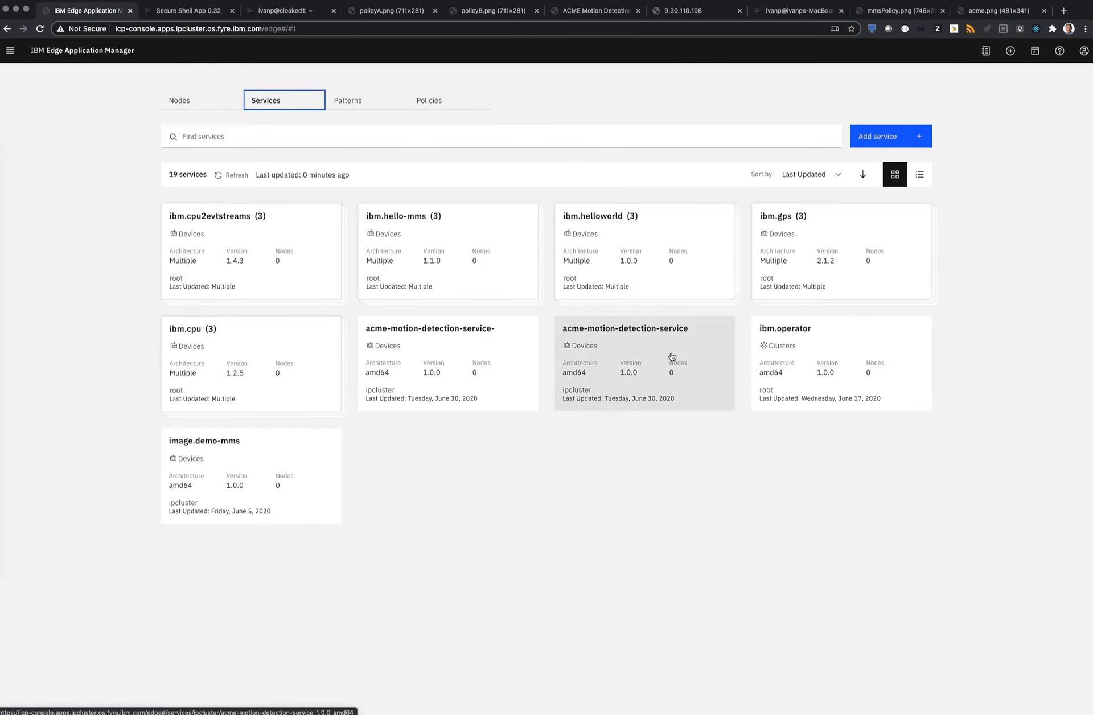
pyautogui.click(671, 354)
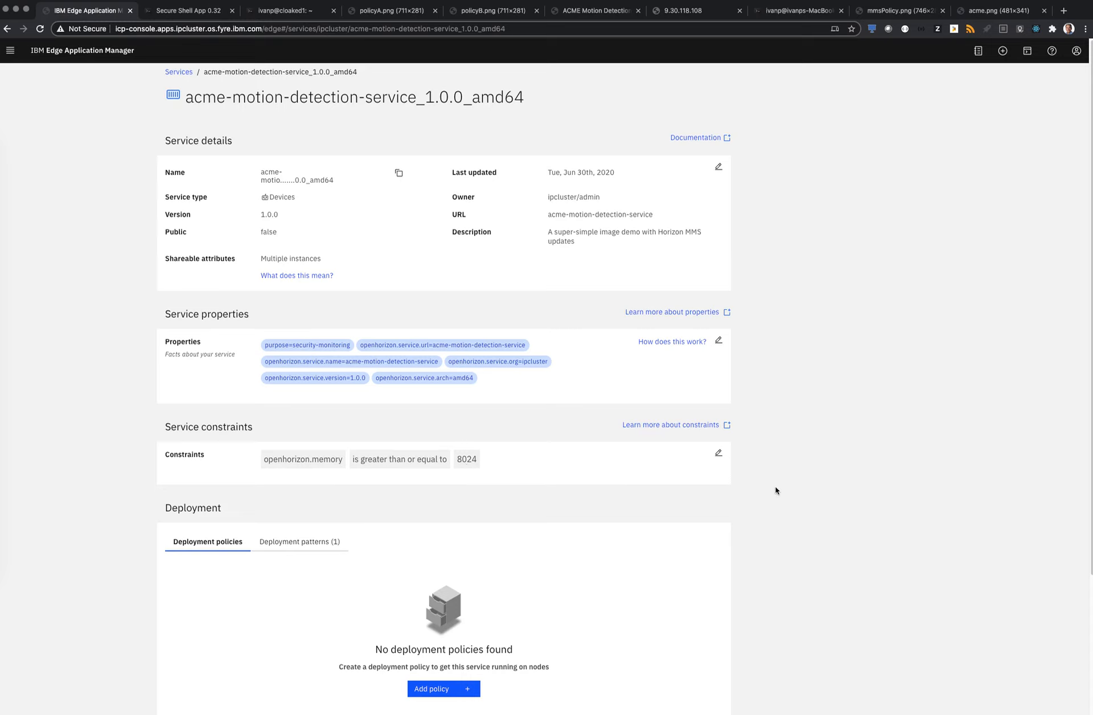
# Set the service constraint on openhorizon.memory to greater than or equal to 1024 and save it
pyautogui.click(718, 453)
pyautogui.click(531, 489)
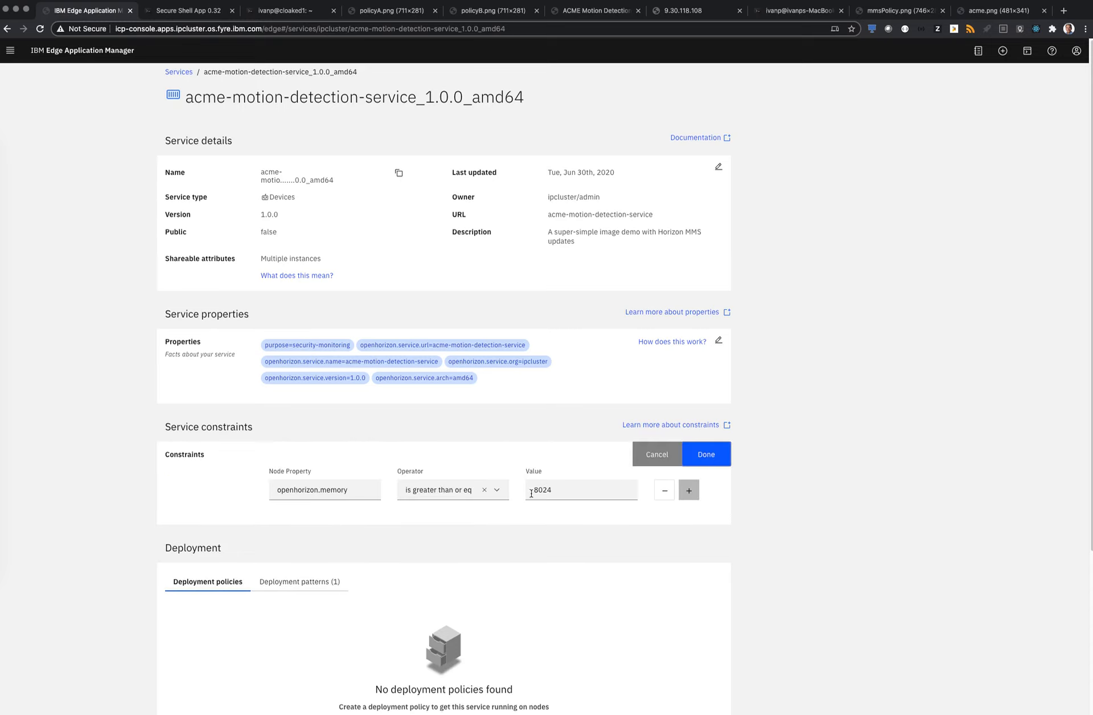
pyautogui.click(540, 490)
pyautogui.press('BackSpace')
pyautogui.write('1')
pyautogui.click(689, 490)
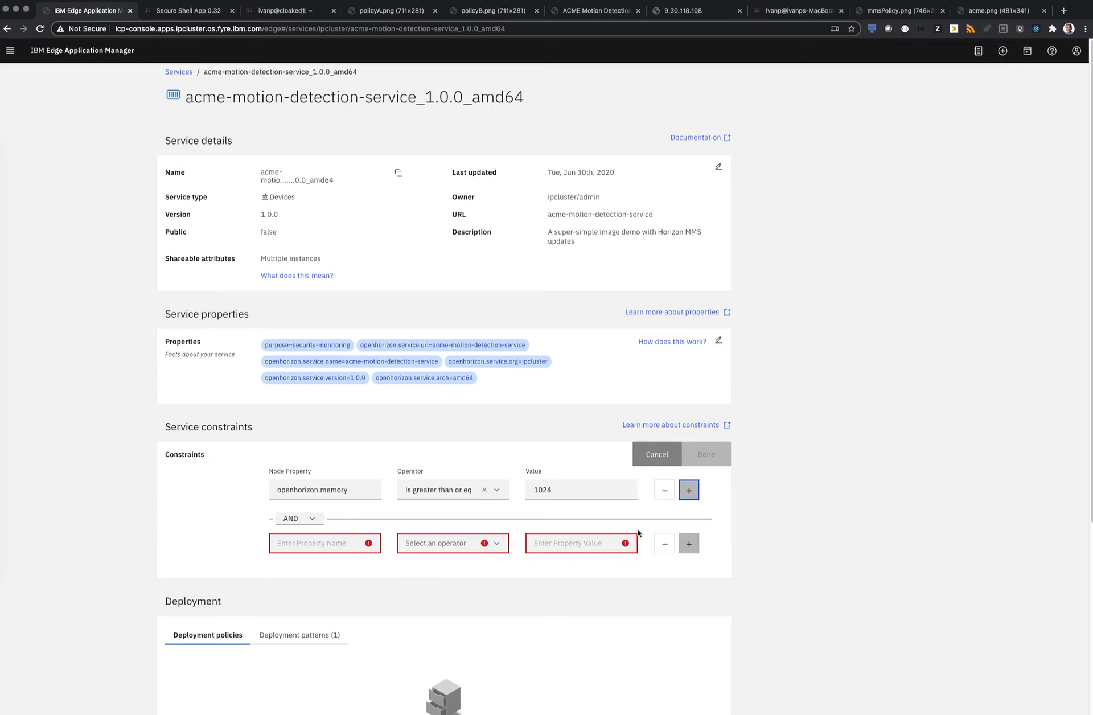
pyautogui.click(664, 545)
pyautogui.click(700, 459)
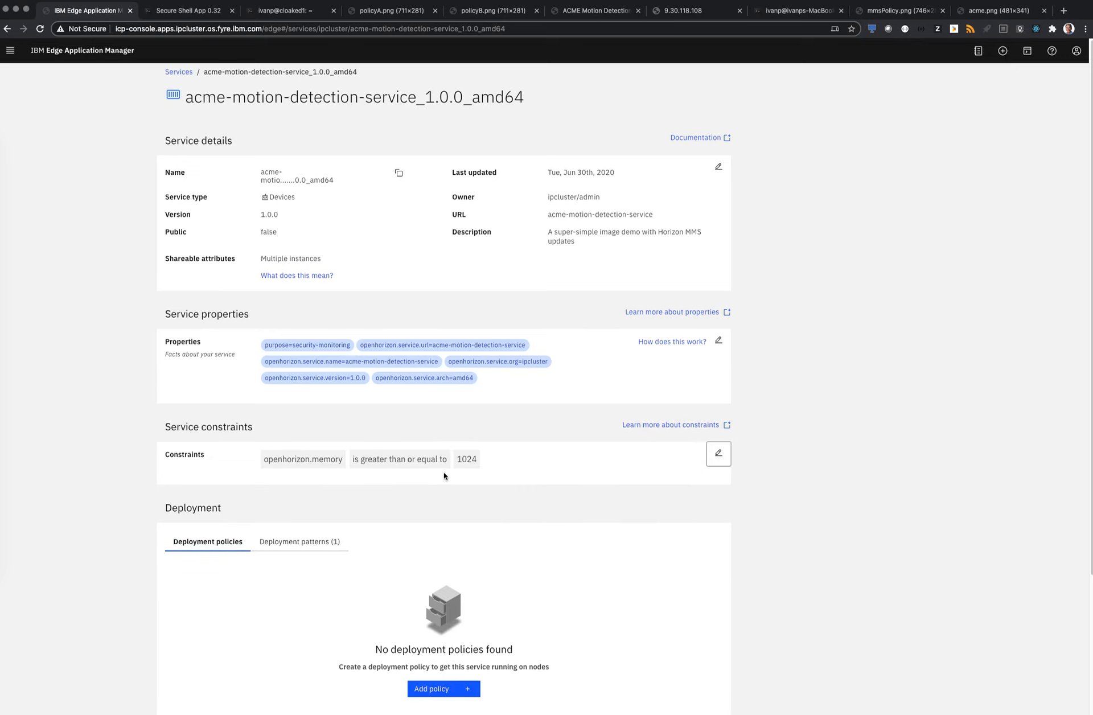
# Start a deployment policy for the motion detection service, named acme-cpu-demo with the description "Motion detection", and proceed to its constraints
pyautogui.scroll(-2, 444, 474)
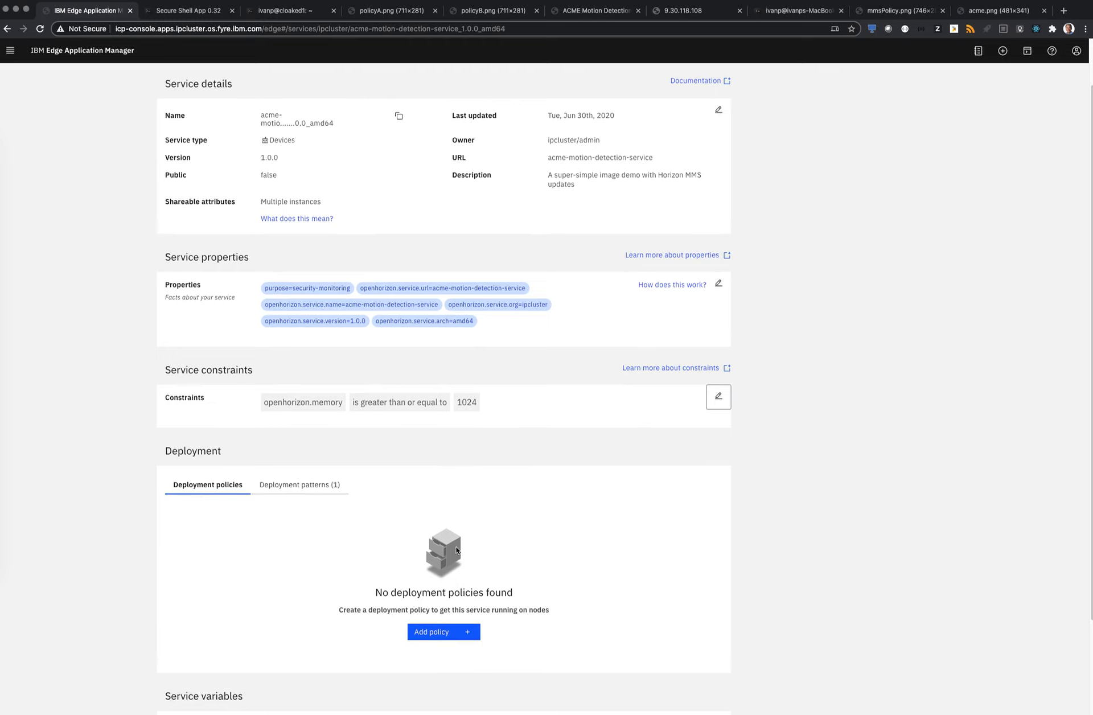
pyautogui.click(443, 632)
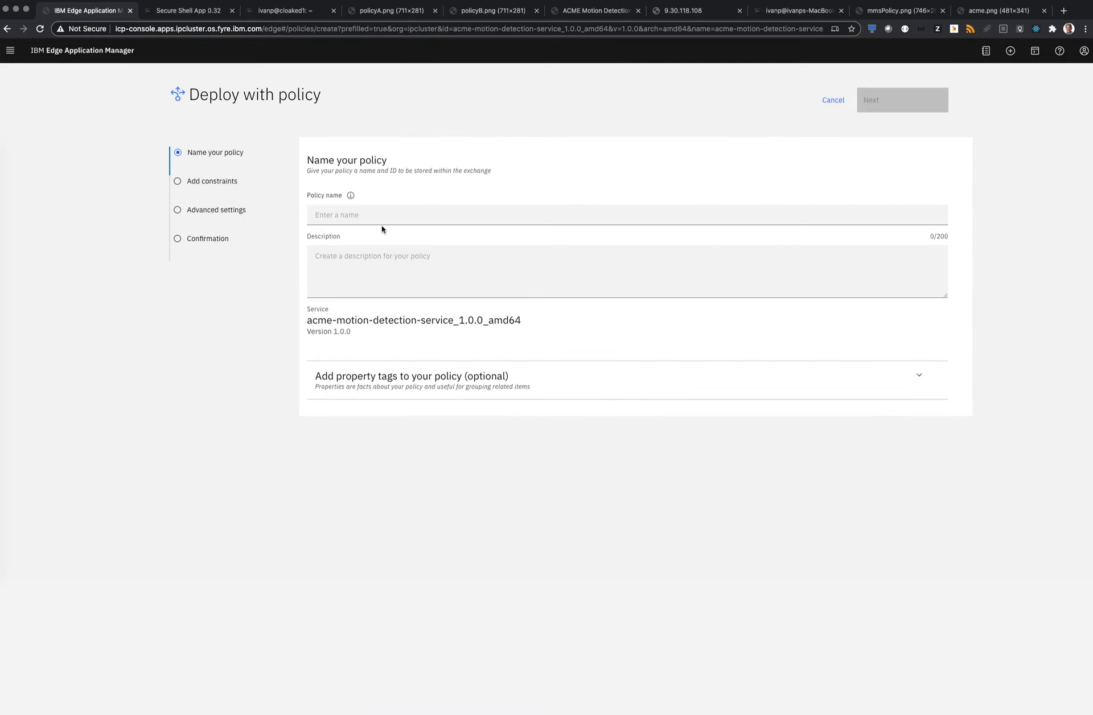
pyautogui.click(379, 214)
pyautogui.write('ac')
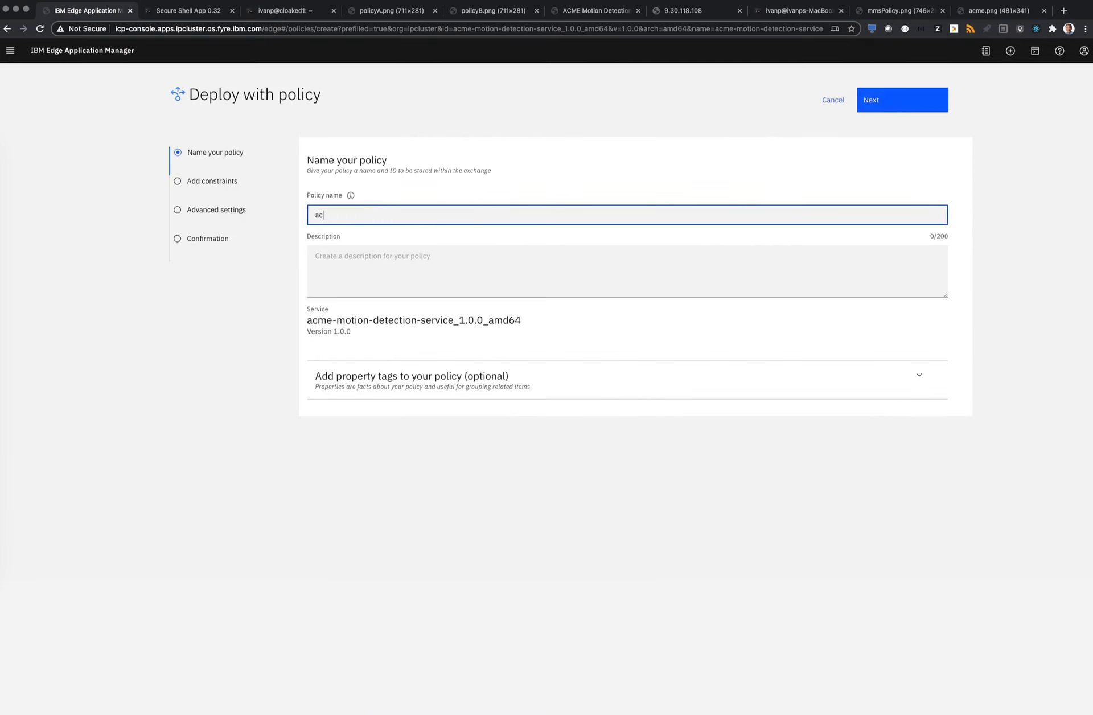
pyautogui.write('me-cpu-demo')
pyautogui.press('Tab')
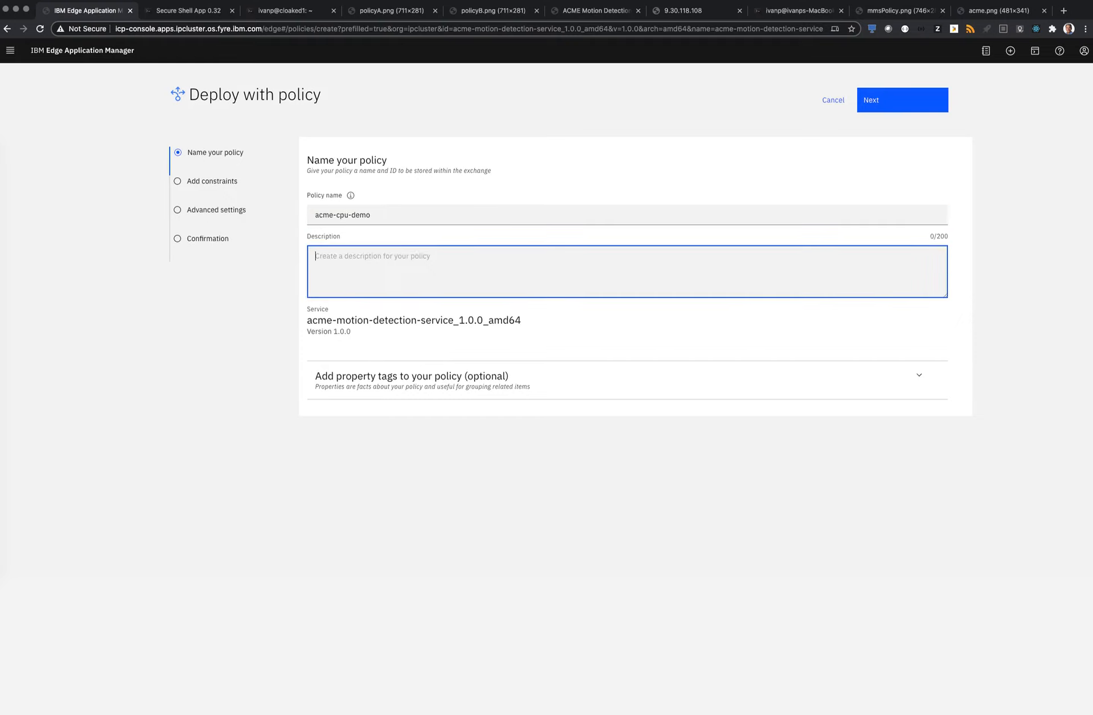
pyautogui.write('Motion detection')
pyautogui.click(871, 108)
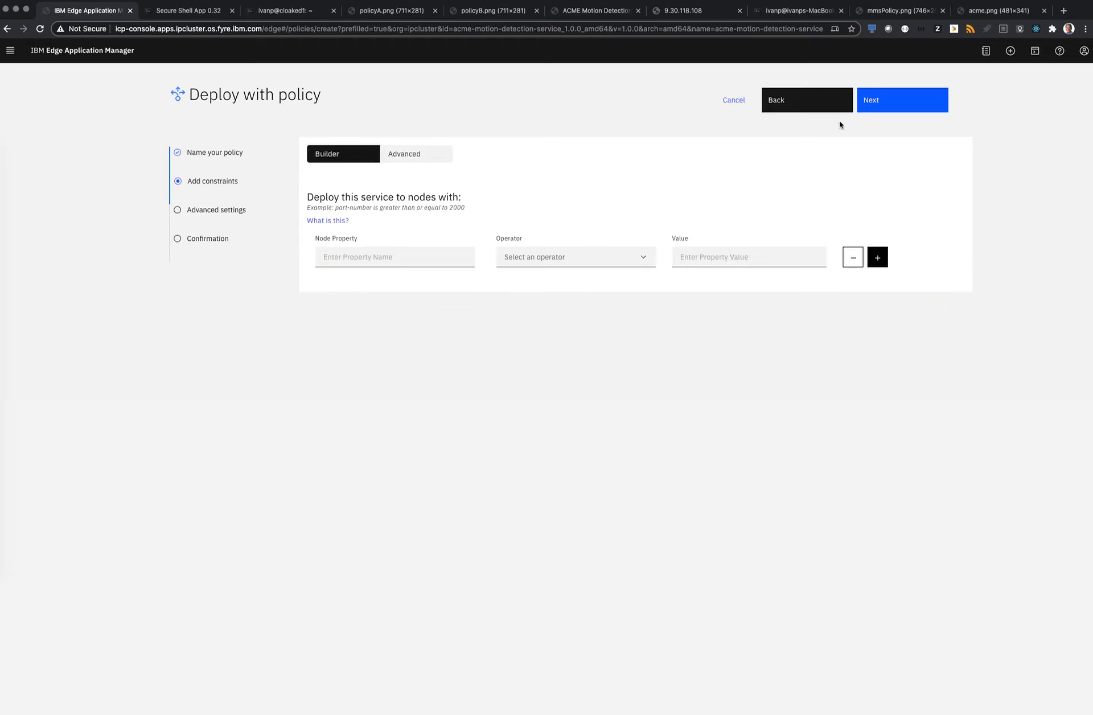
# Add a policy constraint requiring that type is equal to Security-Cam and proceed to the advanced settings
pyautogui.click(436, 263)
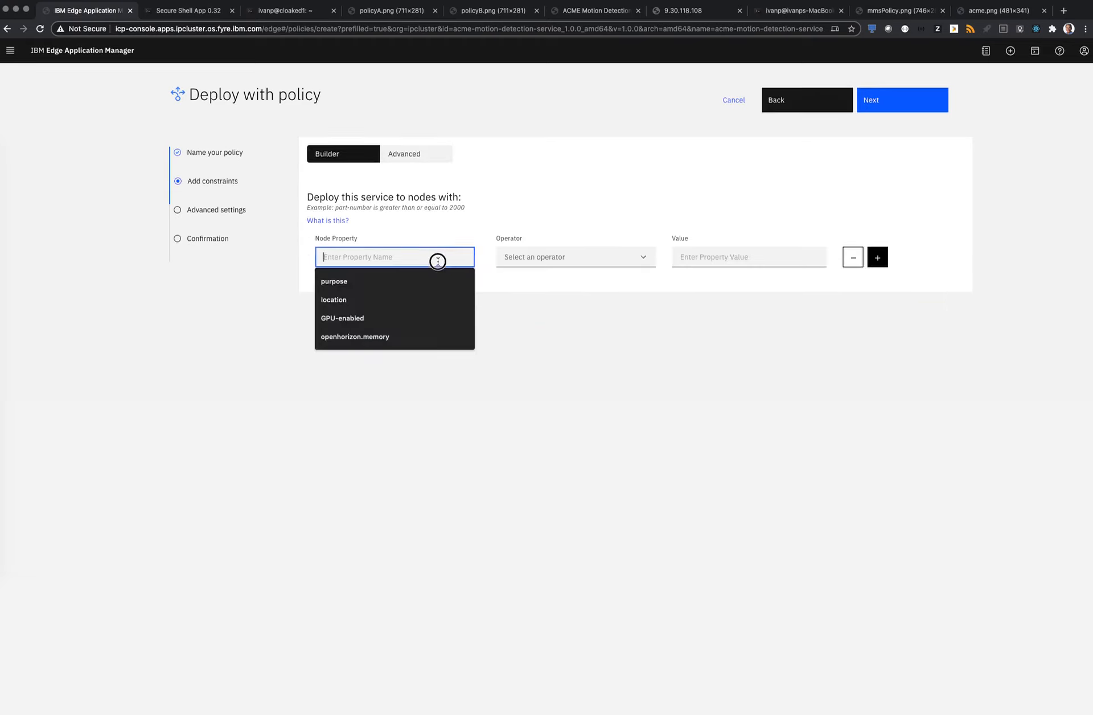
pyautogui.write('type')
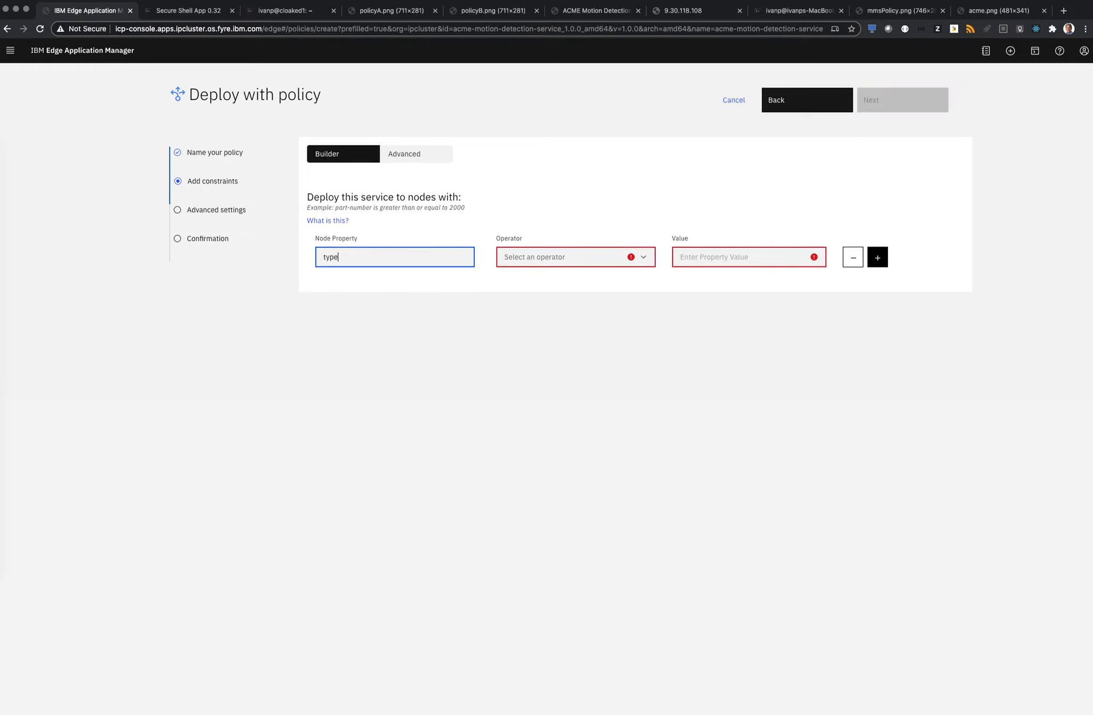
pyautogui.click(579, 261)
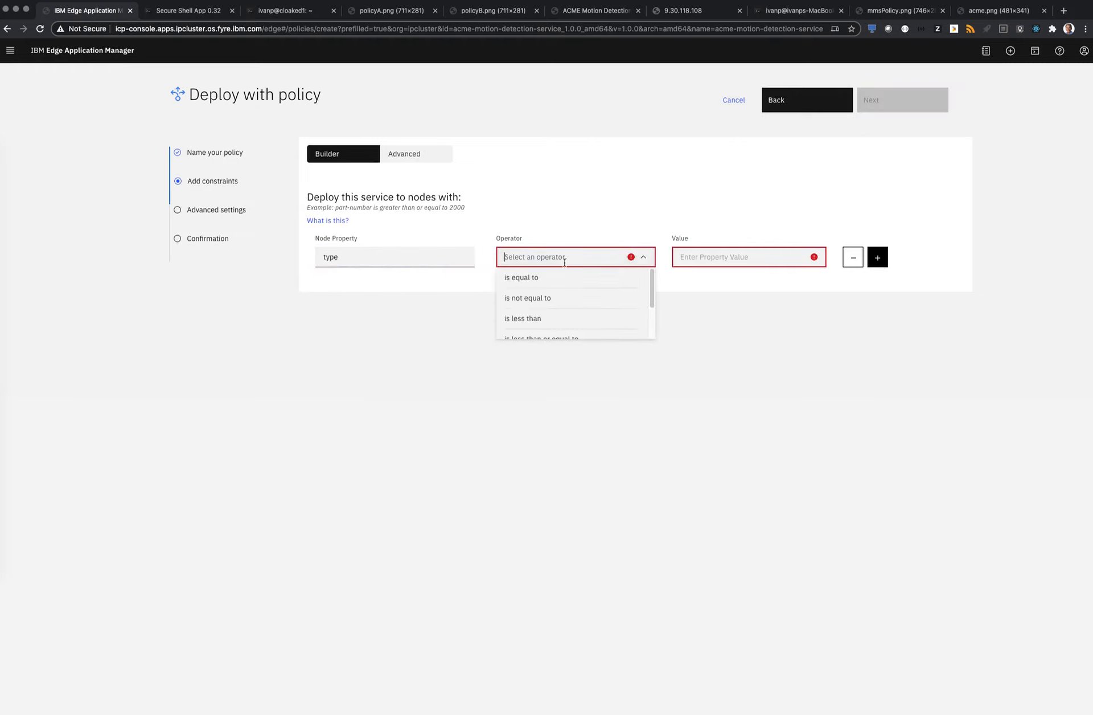
pyautogui.click(586, 272)
pyautogui.click(697, 257)
pyautogui.write('s')
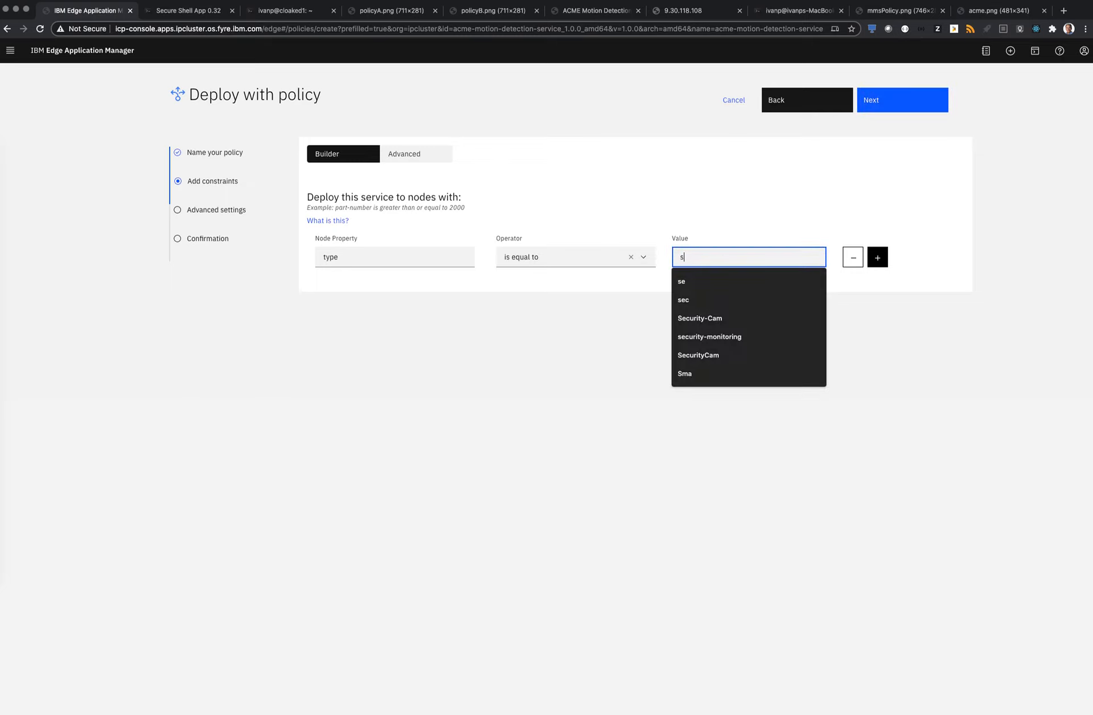
pyautogui.click(699, 318)
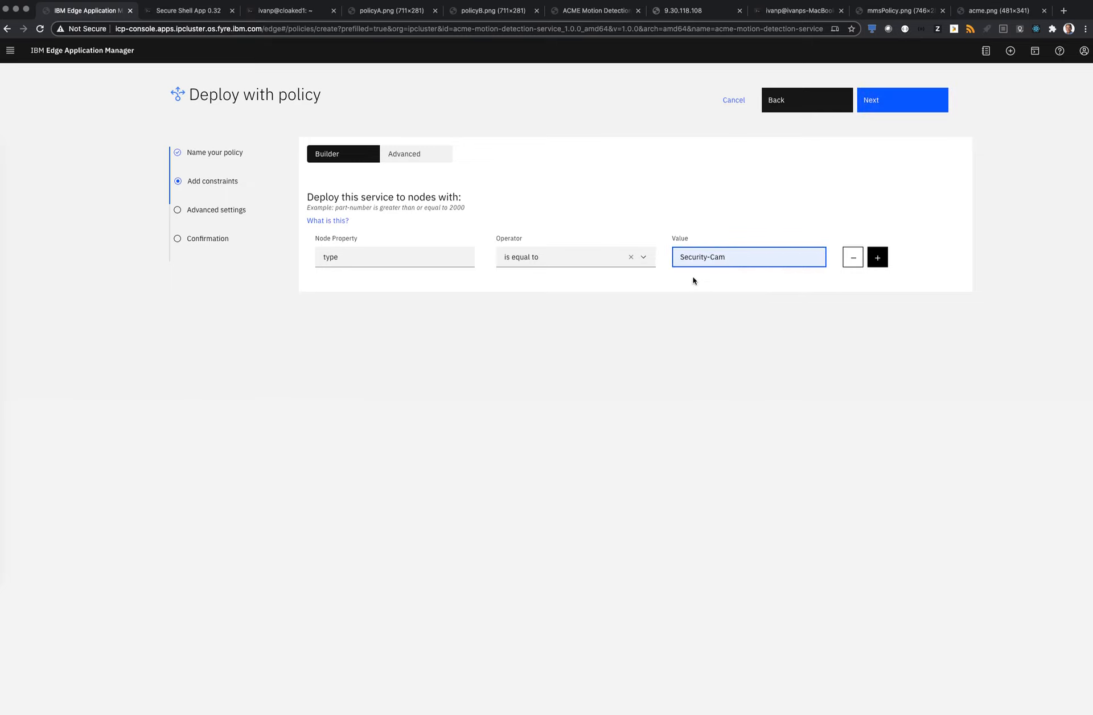
pyautogui.click(895, 111)
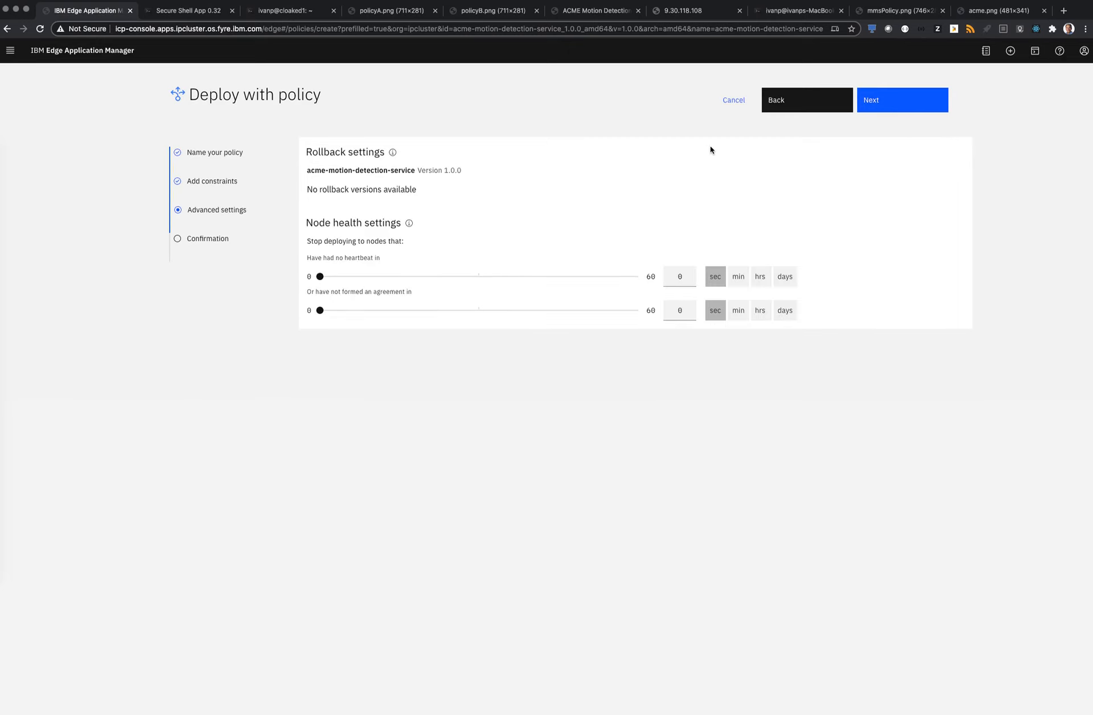
# Keep the default advanced settings, review the acme-cpu-demo policy's name, constraint and service, and deploy the service
pyautogui.click(879, 111)
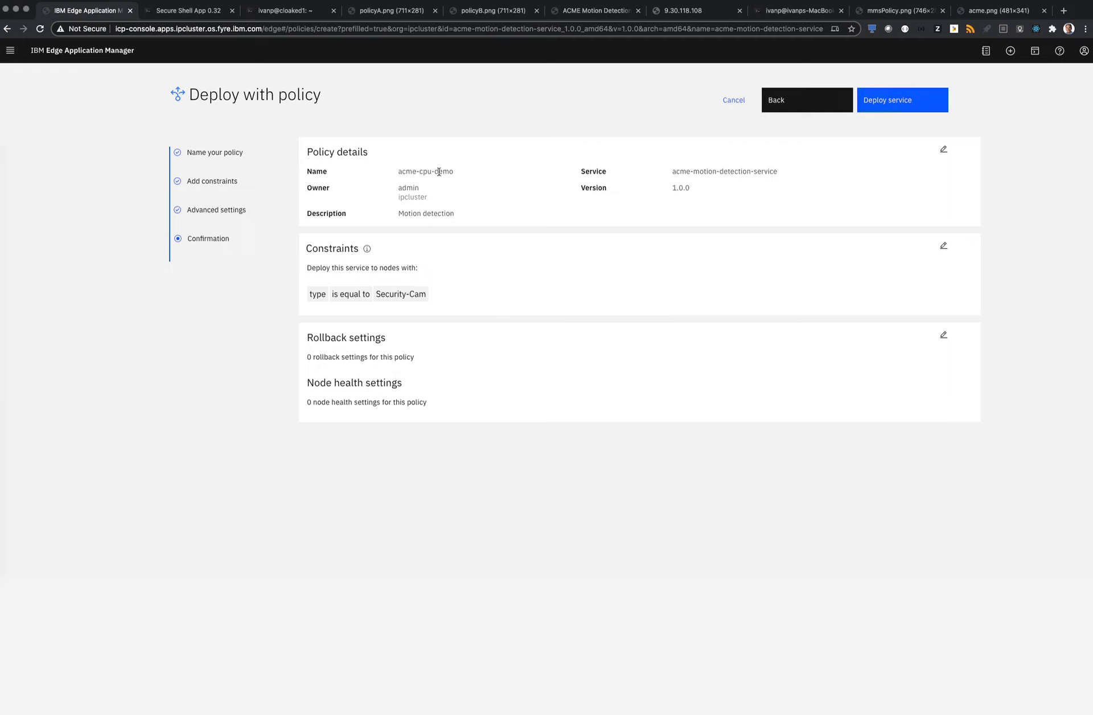
pyautogui.moveTo(454, 171); pyautogui.dragTo(406, 171)
pyautogui.moveTo(437, 291); pyautogui.dragTo(302, 286)
pyautogui.moveTo(778, 171); pyautogui.dragTo(672, 169)
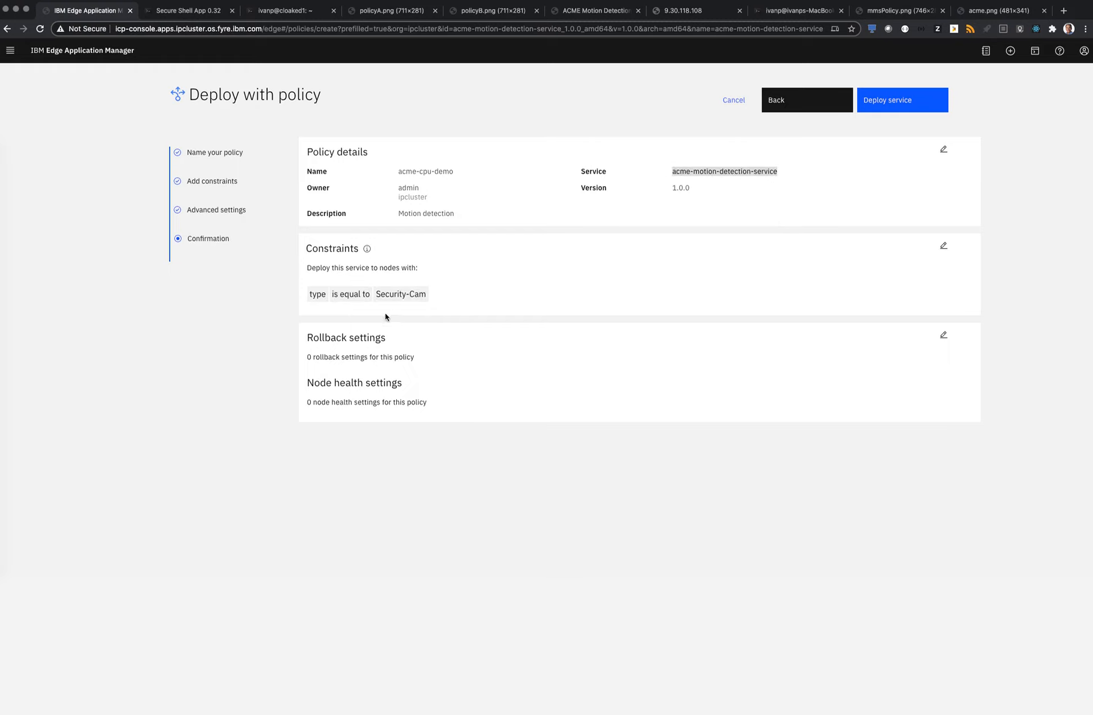
pyautogui.click(894, 107)
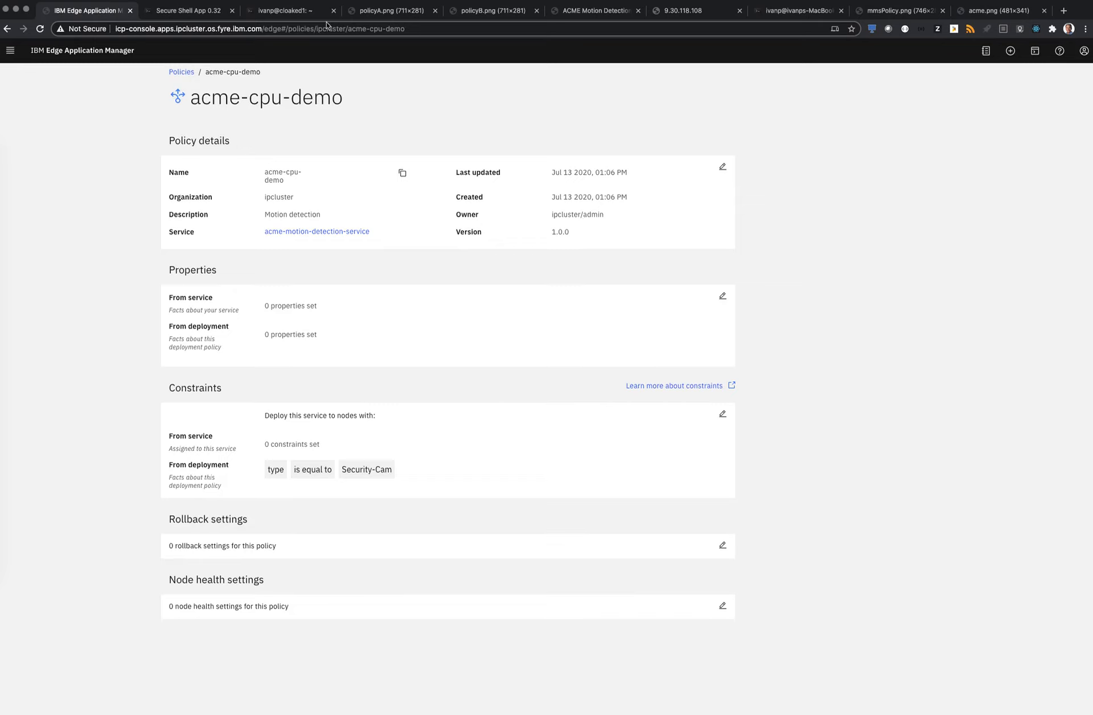
# Examine the CAM-A policy-matching diagram and check the agreement list in the Secure Shell session
pyautogui.click(384, 13)
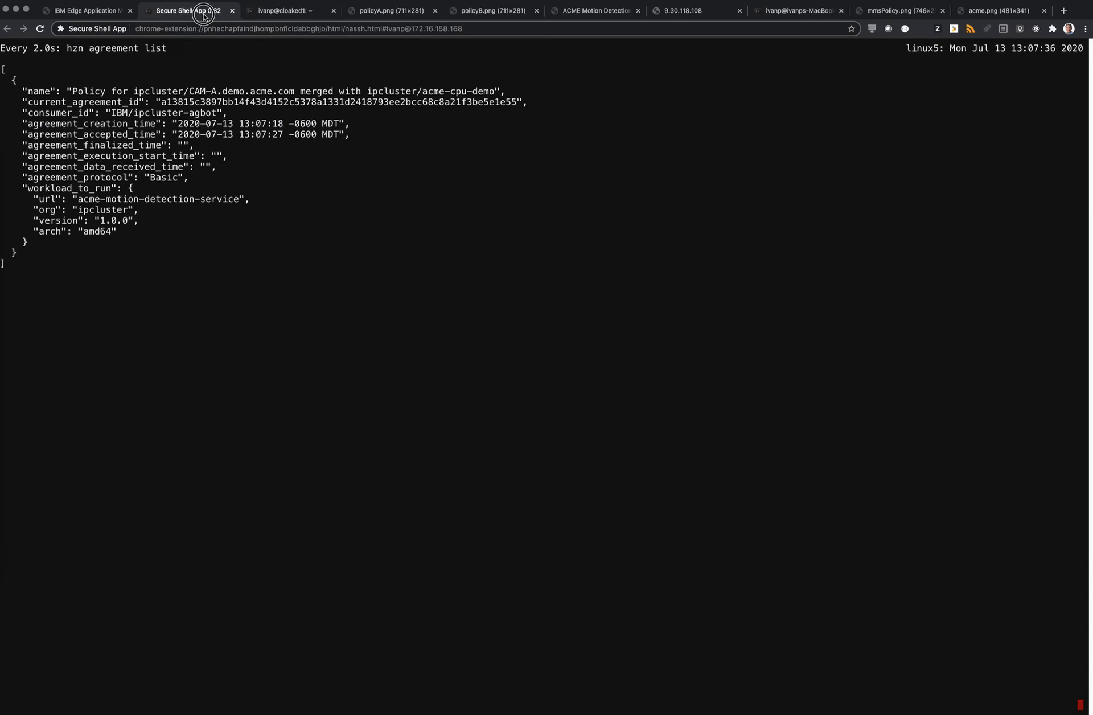
pyautogui.click(207, 15)
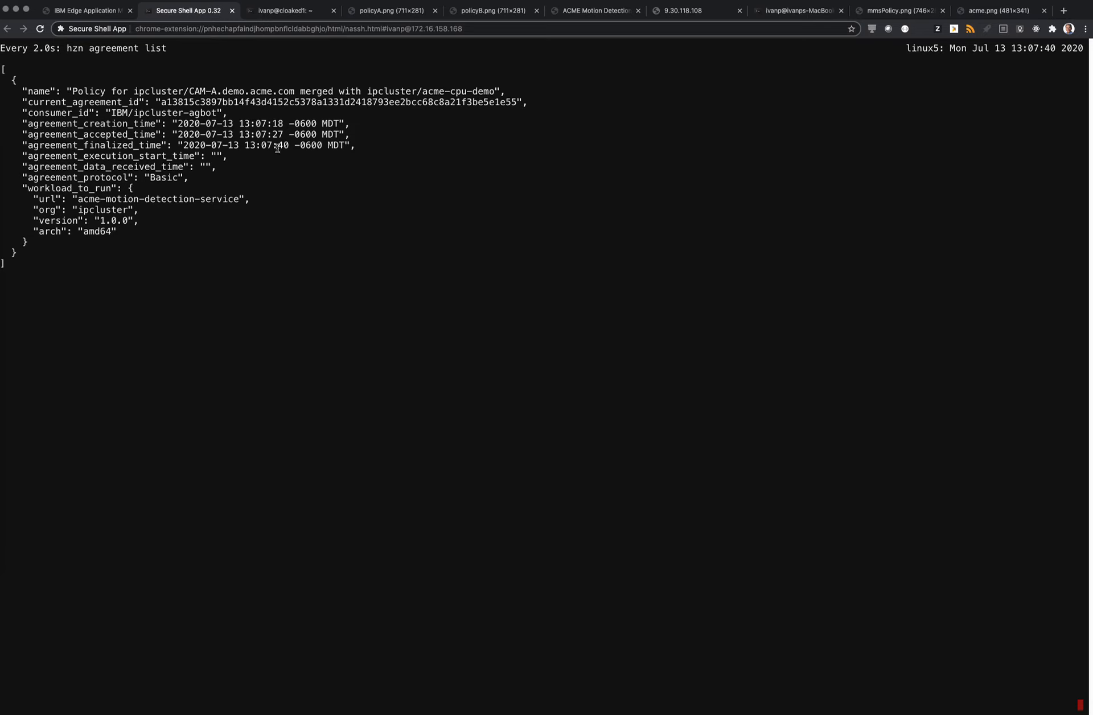
# Switch back to IBM Edge Application Manager, list the edge devices and open CAM-A.demo.acme.com to check its running services
pyautogui.click(105, 16)
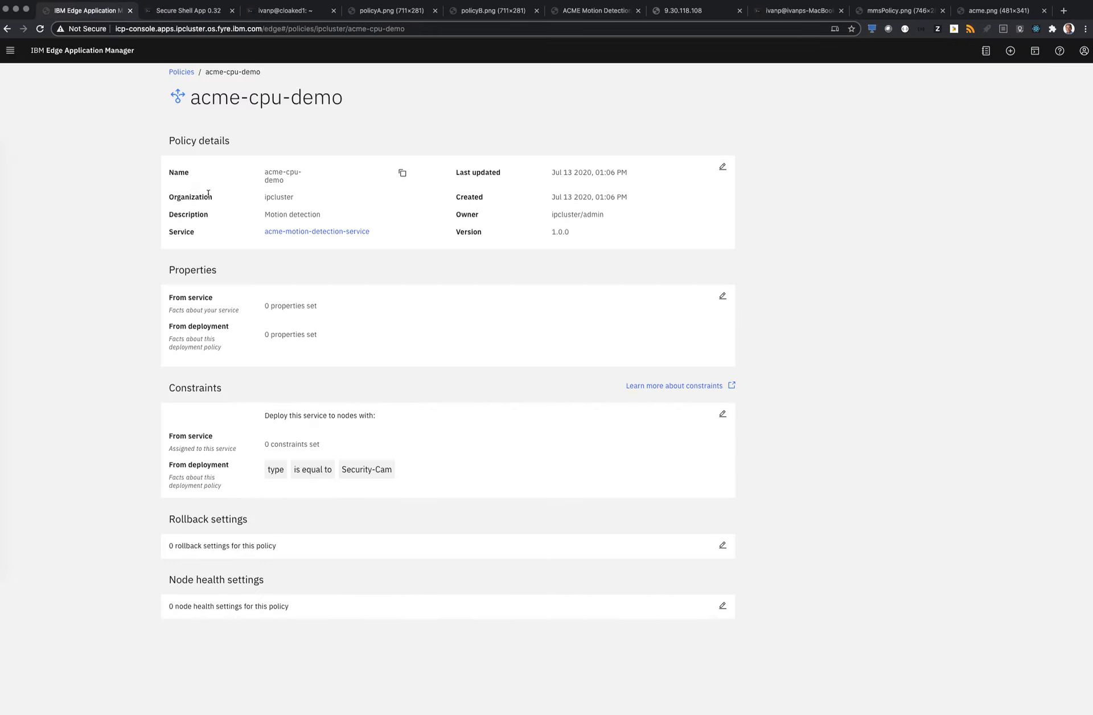
pyautogui.click(181, 72)
pyautogui.click(180, 102)
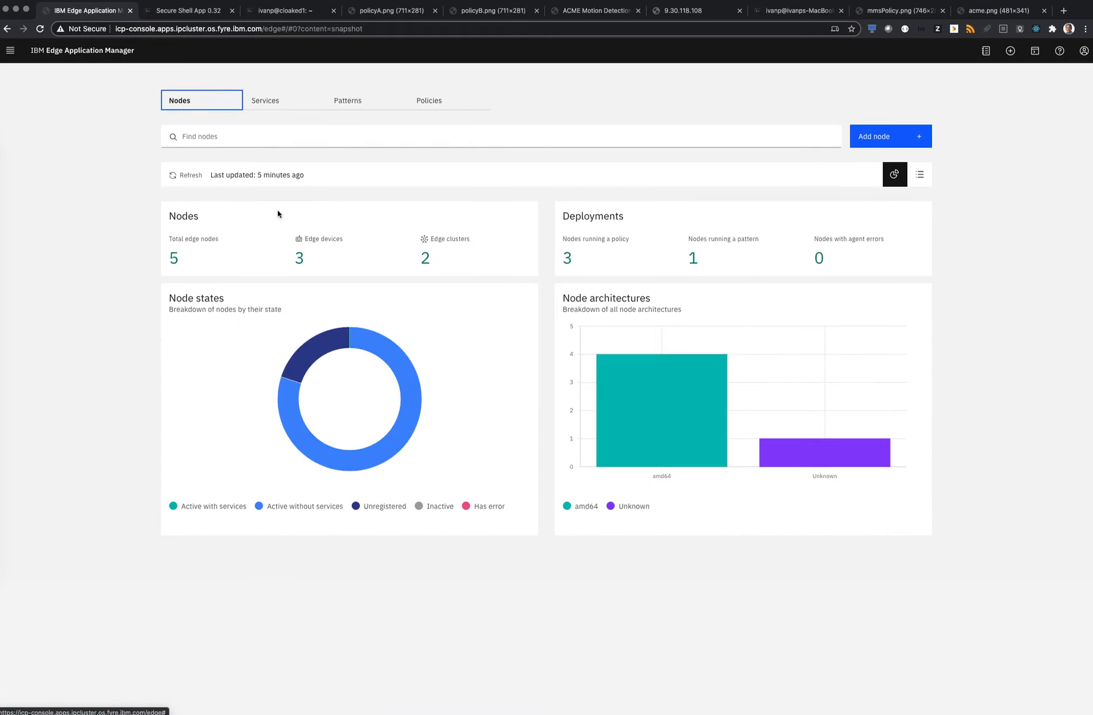
pyautogui.click(312, 228)
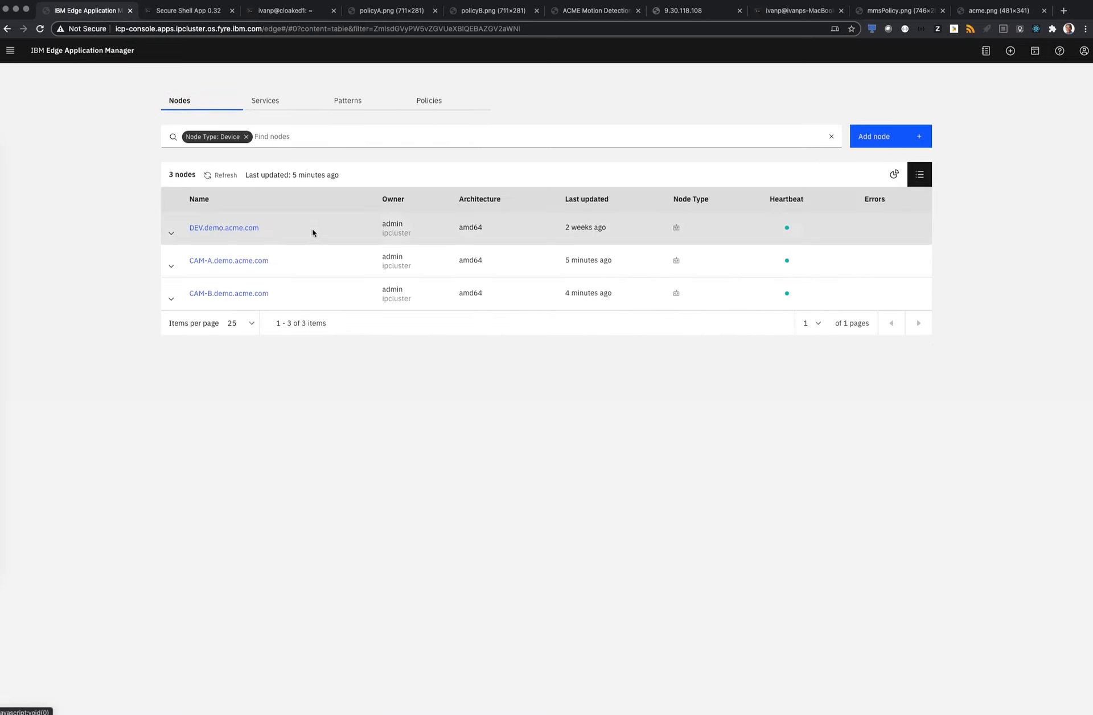
pyautogui.click(237, 261)
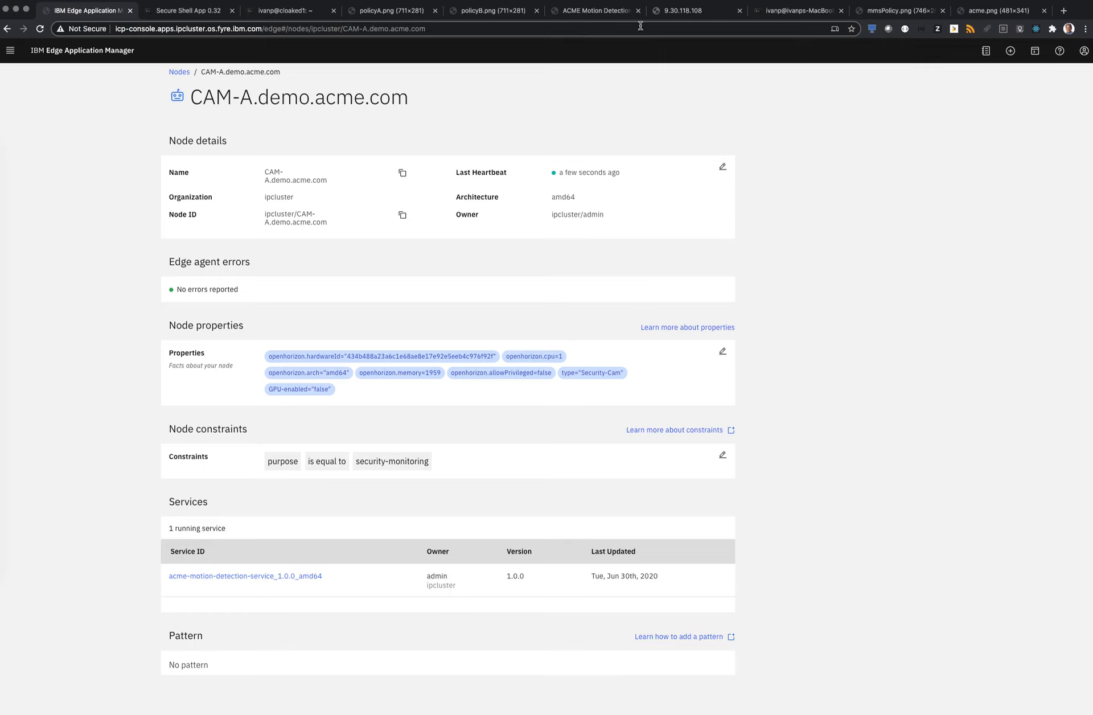
# Switch to the ACME Motion Detection page, reload it and run the analysis on the CPU detection example
pyautogui.click(595, 16)
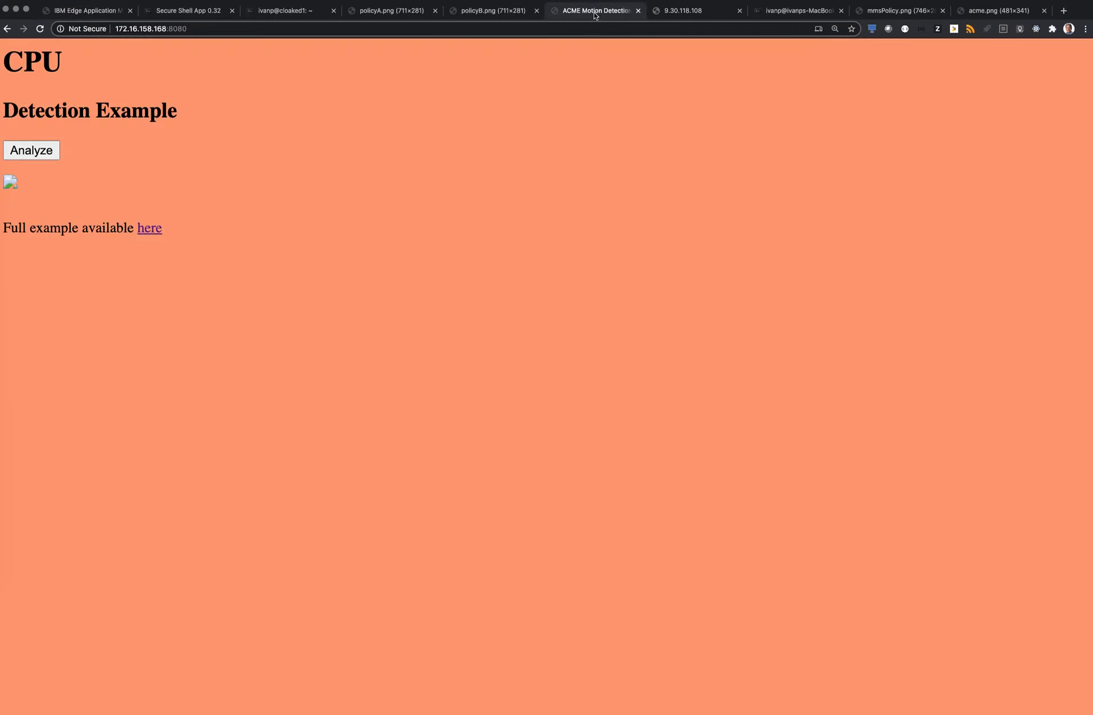
pyautogui.click(39, 29)
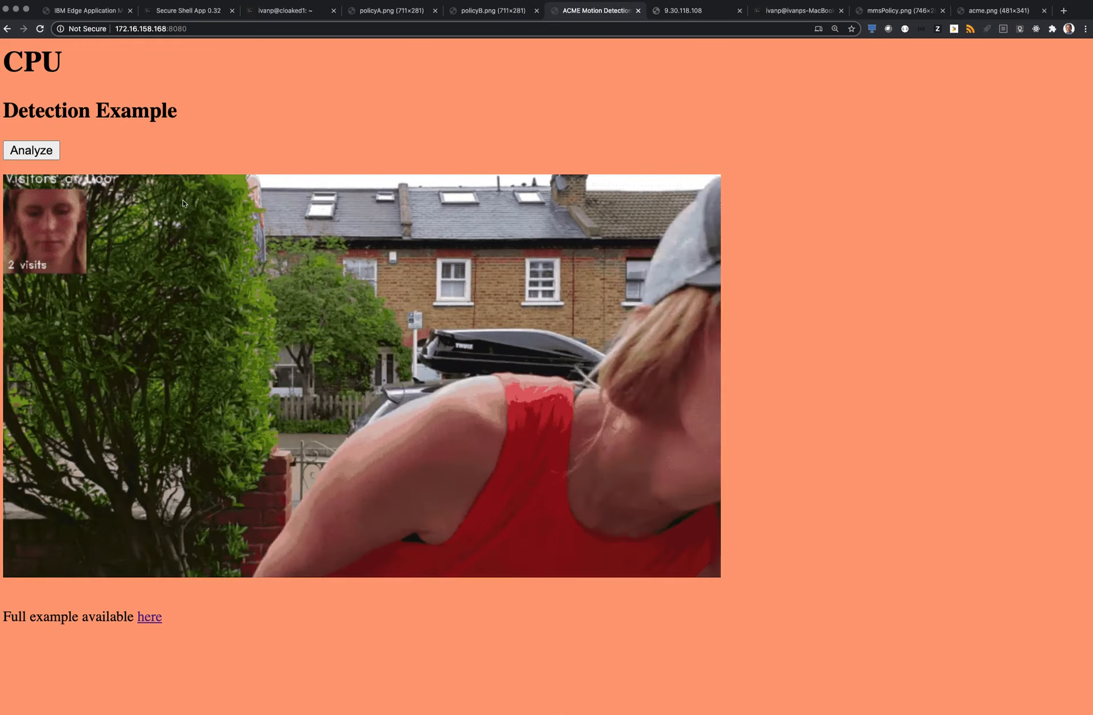
pyautogui.click(50, 152)
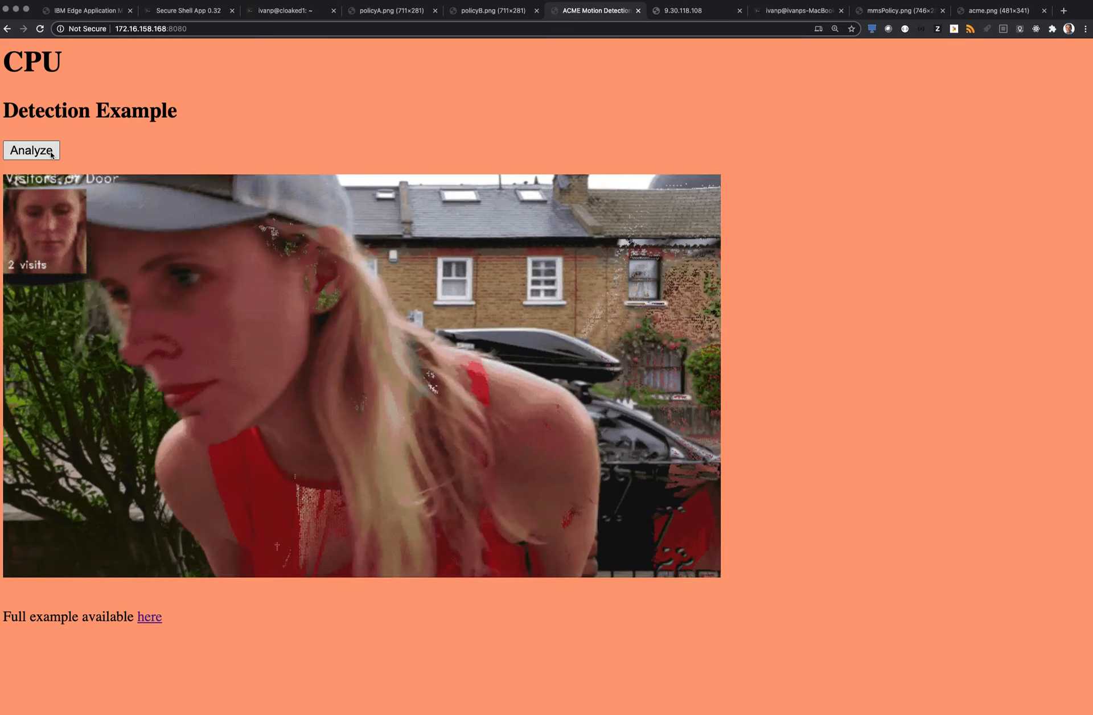
pyautogui.click(50, 153)
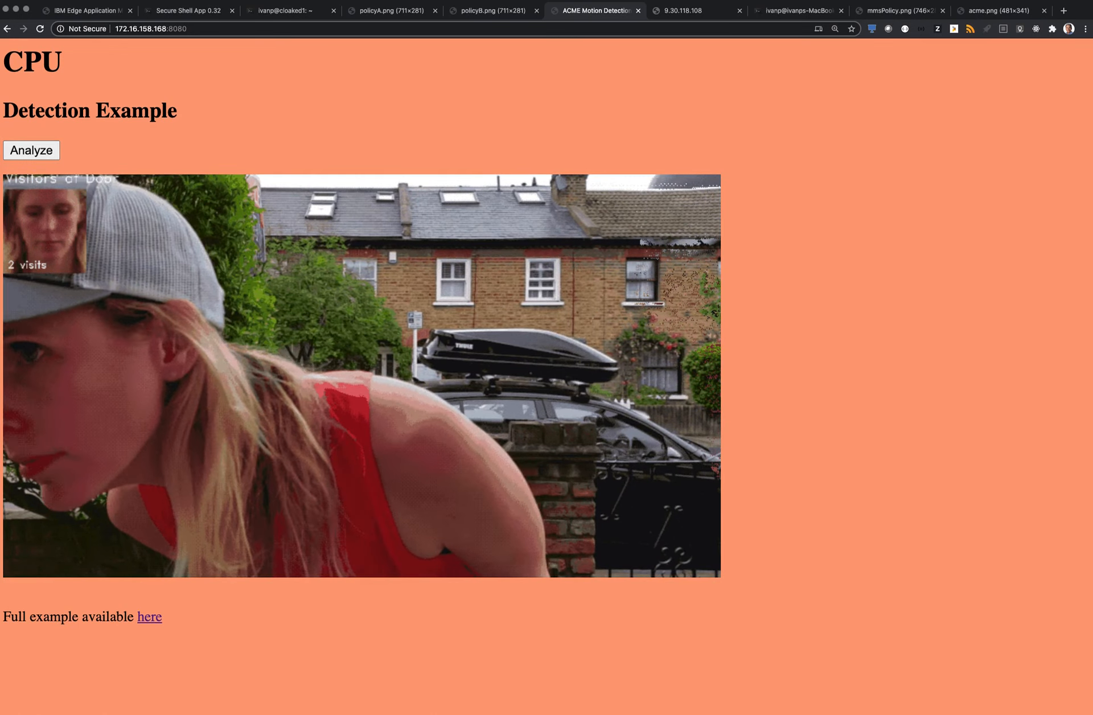
# Return to IBM Edge Application Manager, show the list of services and open acme-motion-detection-service-gpu
pyautogui.click(101, 12)
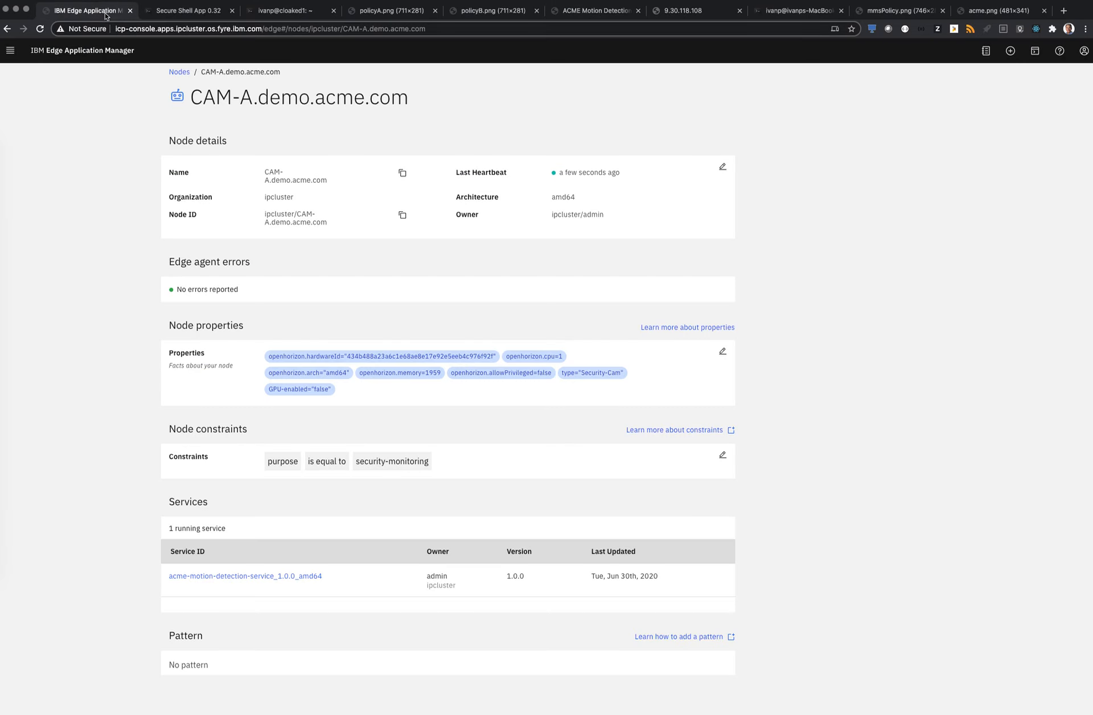
pyautogui.click(178, 73)
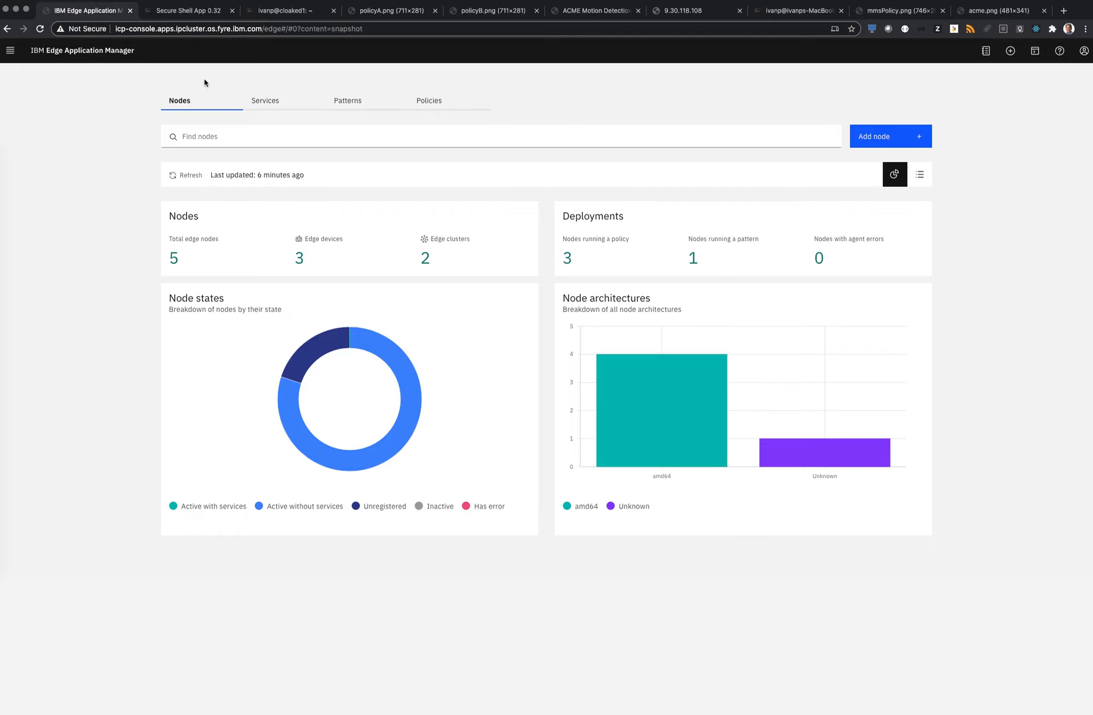
pyautogui.click(263, 102)
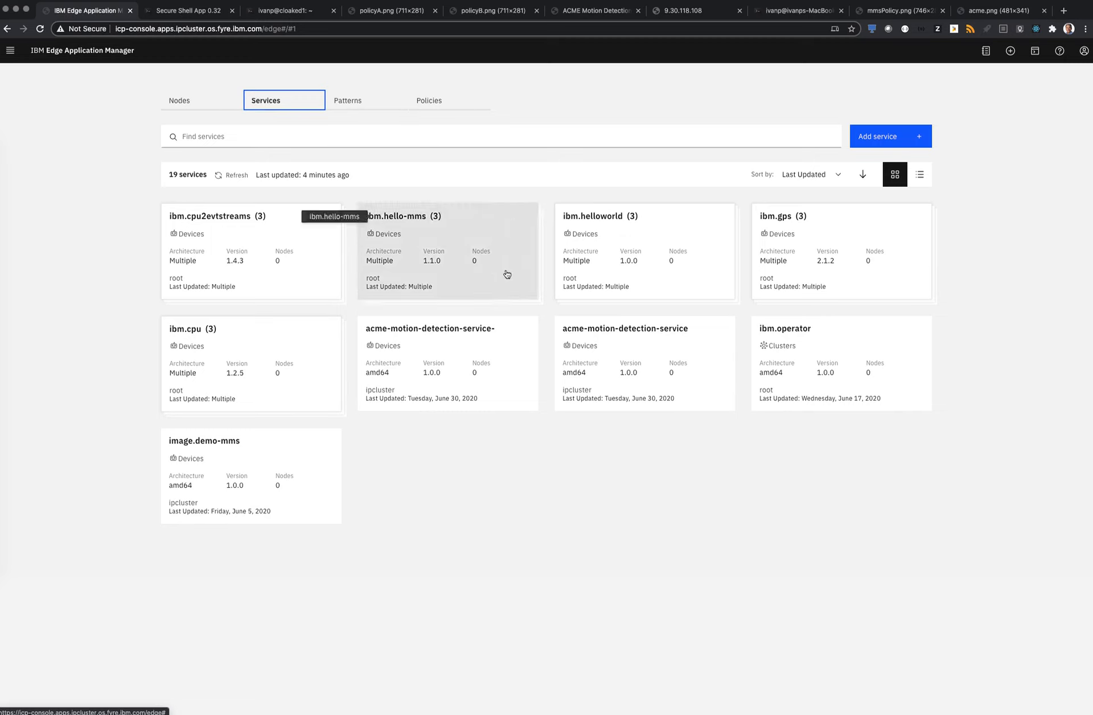
pyautogui.click(509, 347)
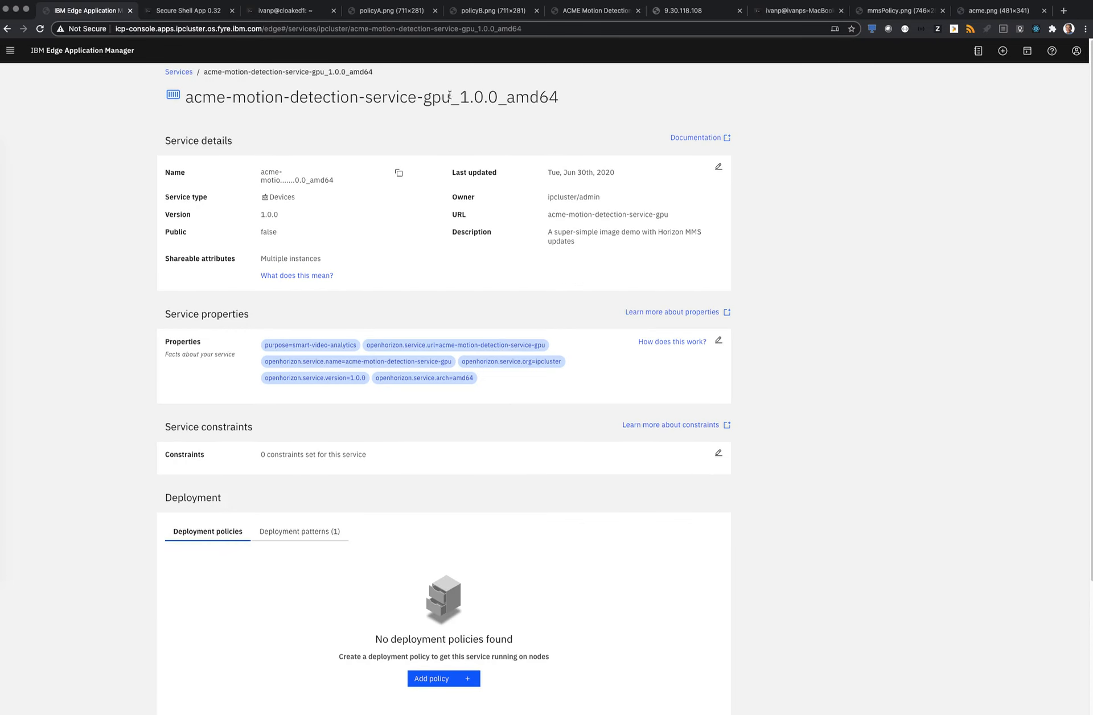
pyautogui.moveTo(449, 96); pyautogui.dragTo(424, 97)
# Start a deployment policy for the GPU service, named acme-gpu-demo with the description "Motion detection", and proceed to its constraints
pyautogui.click(437, 680)
pyautogui.click(408, 215)
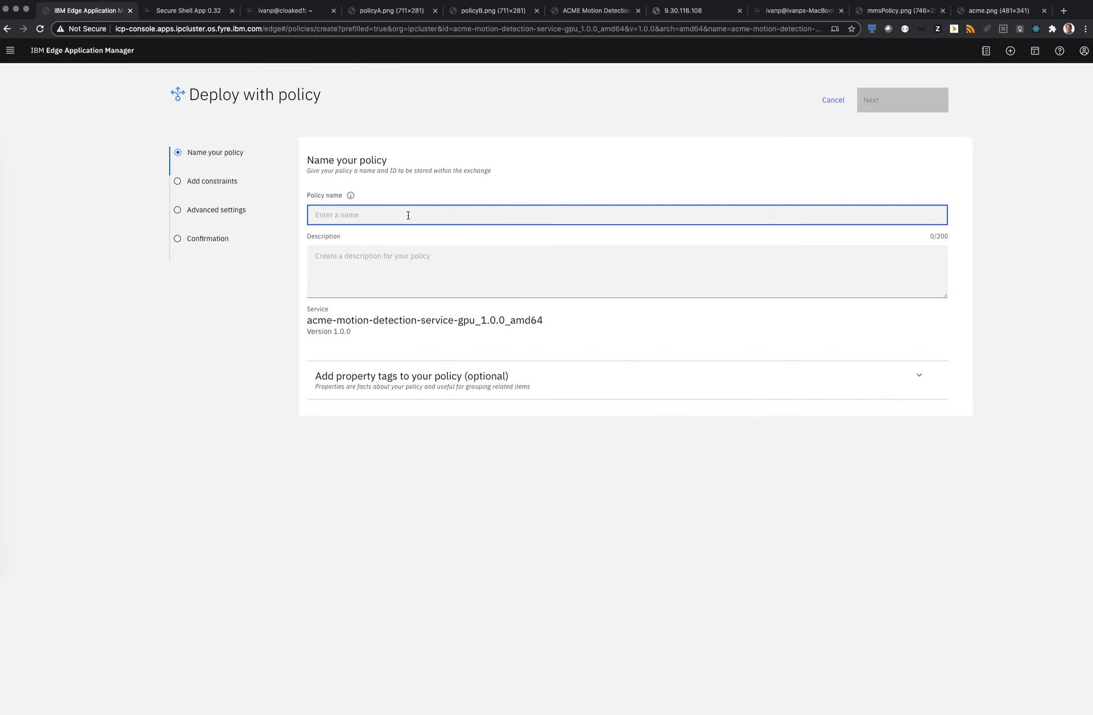
pyautogui.write('acem-')
pyautogui.press('BackSpace')
pyautogui.press('BackSpace')
pyautogui.press('BackSpace')
pyautogui.write('me-gpu-')
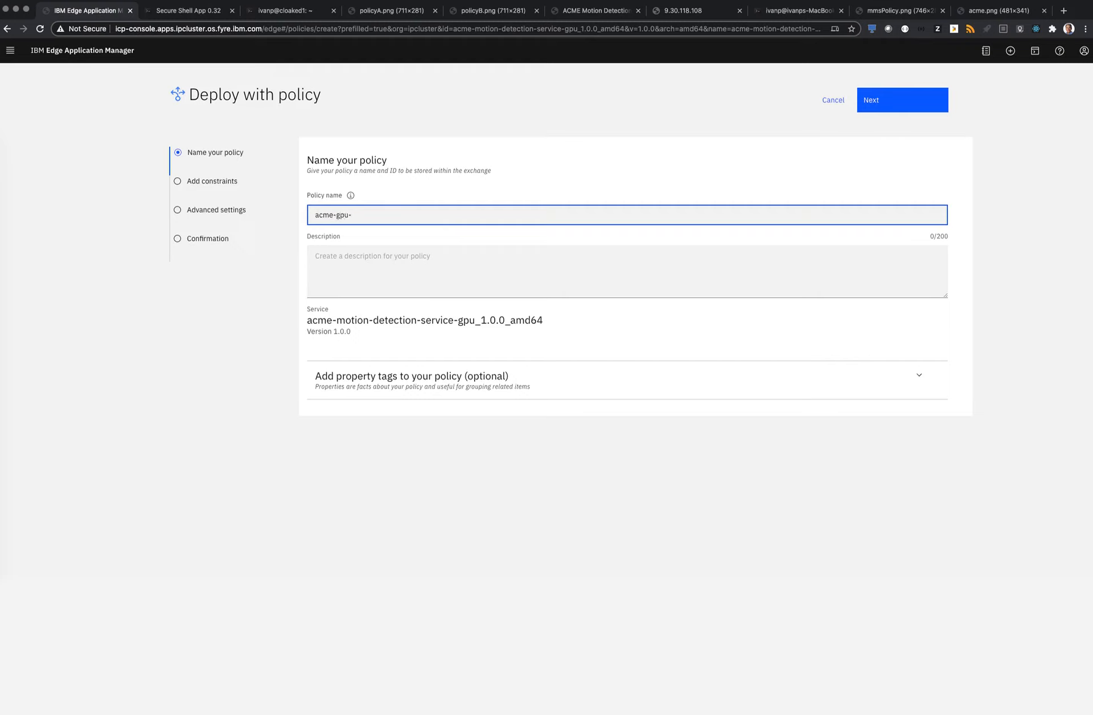
pyautogui.write('demo')
pyautogui.press('Tab')
pyautogui.write('Motion de')
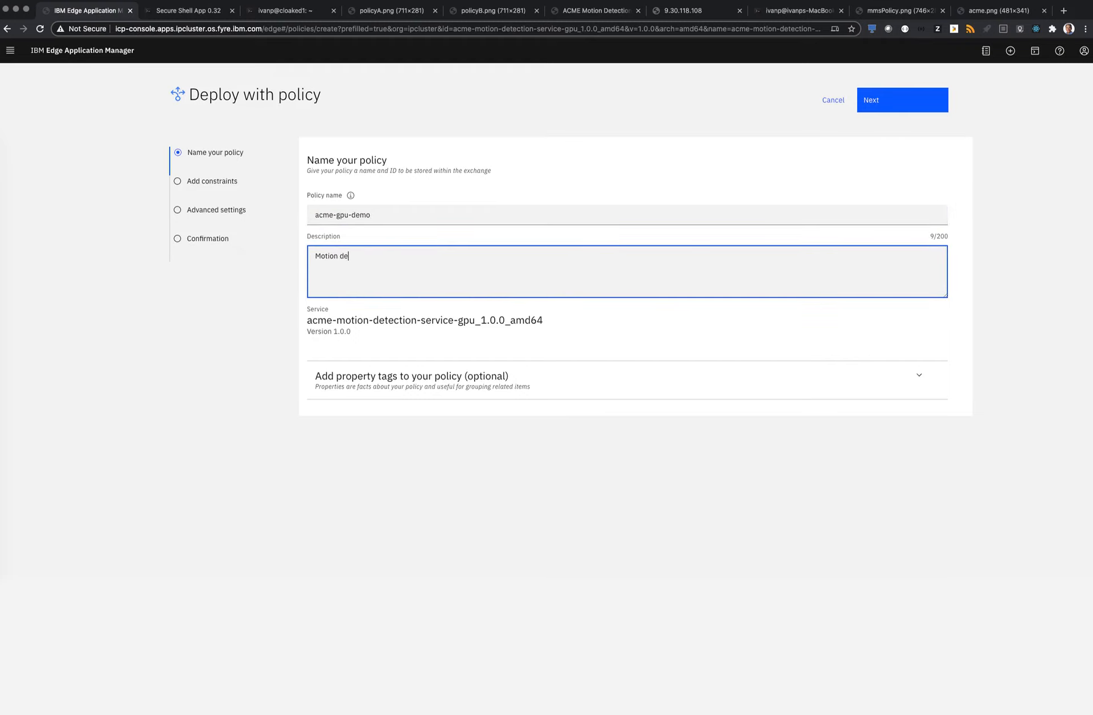
pyautogui.write('tection')
pyautogui.click(875, 107)
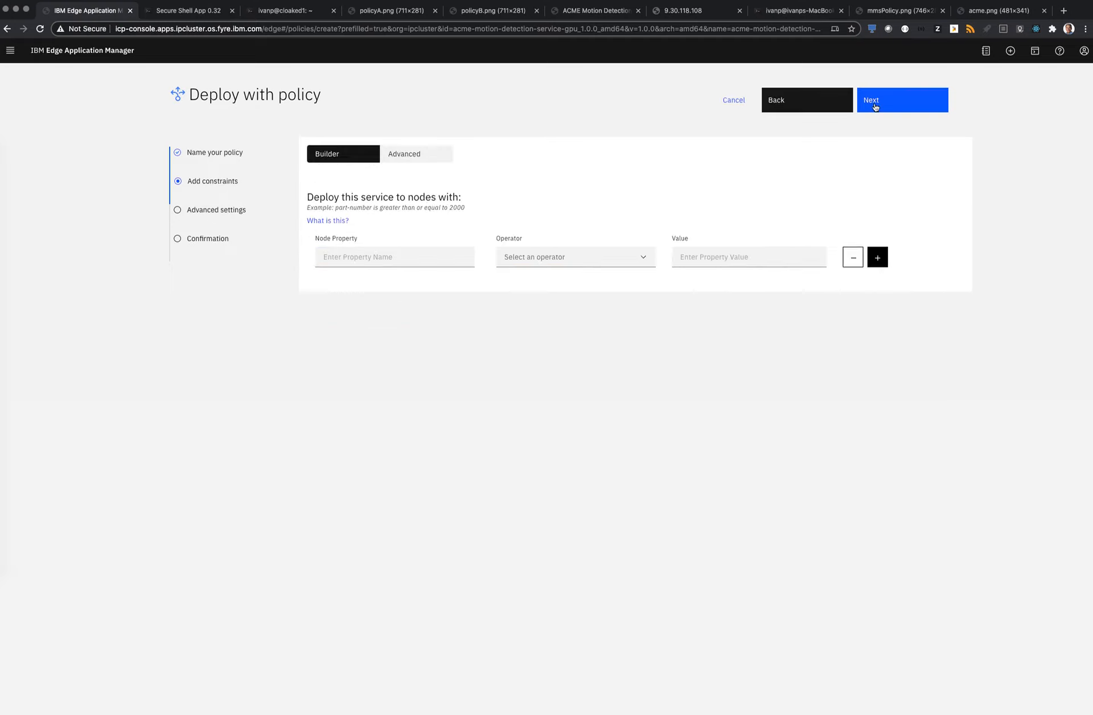
# Choose GPU-enabled as the node property for the policy's deployment constraint
pyautogui.click(405, 259)
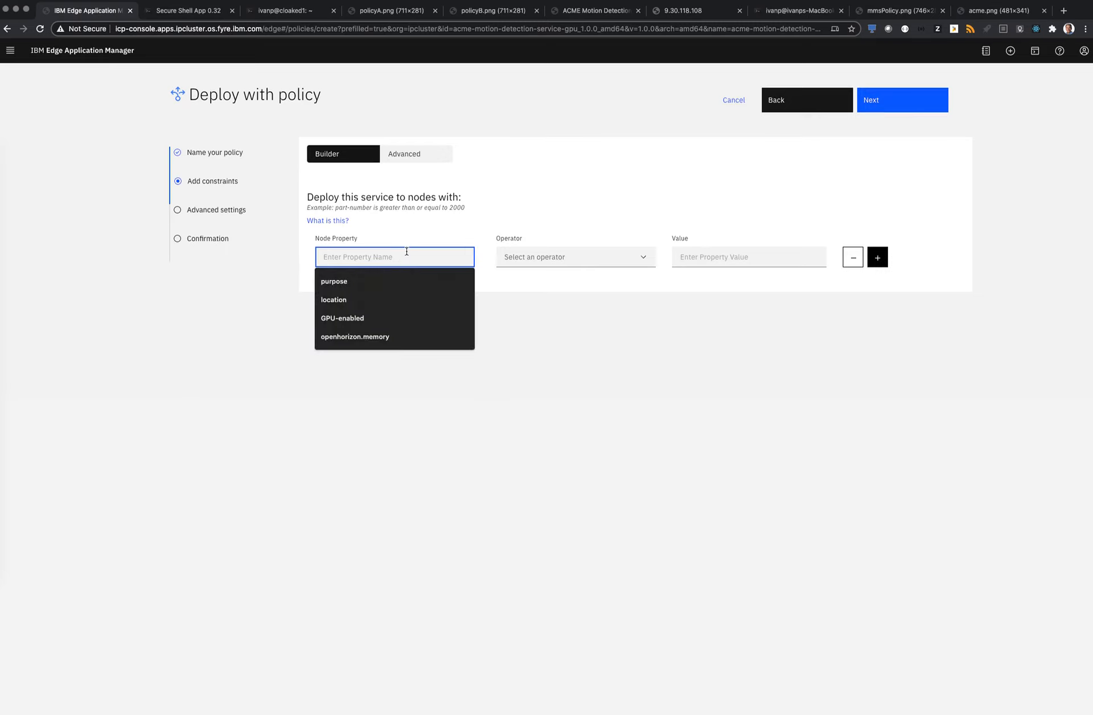
pyautogui.click(386, 318)
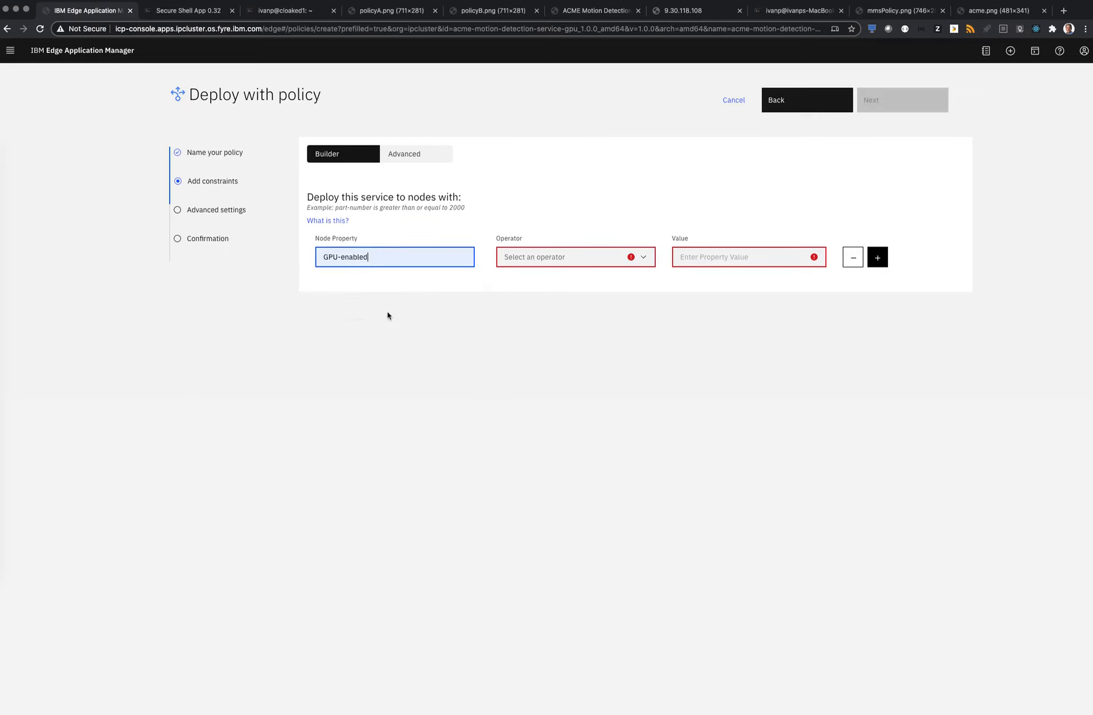